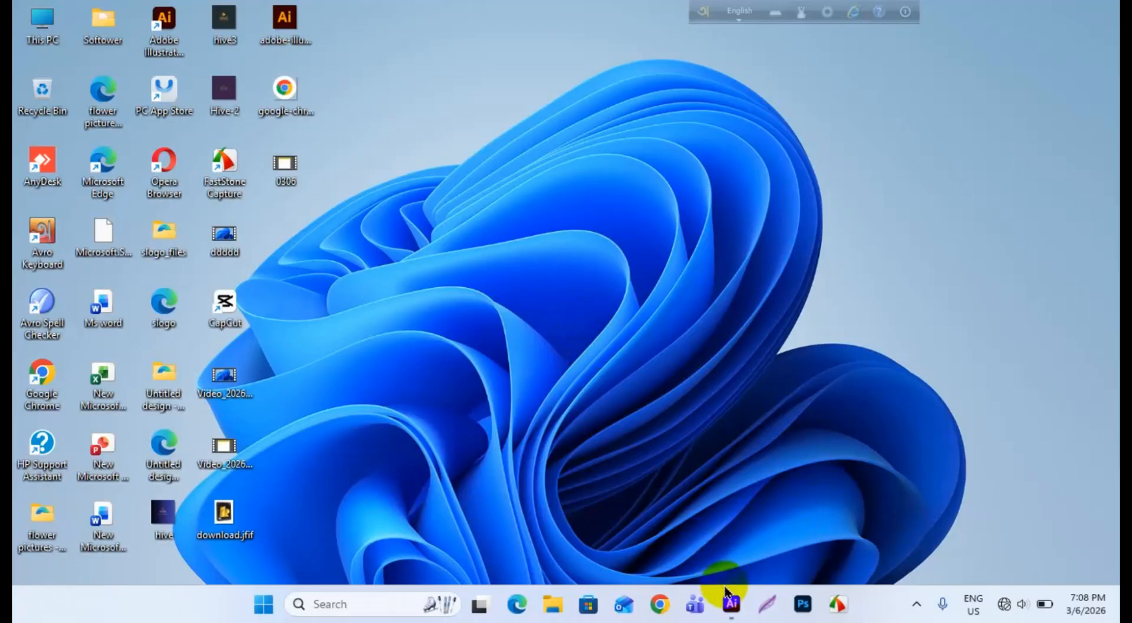
Step: Switch to Adobe Illustrator and create a new A4 document in CMYK colour mode
click(731, 607)
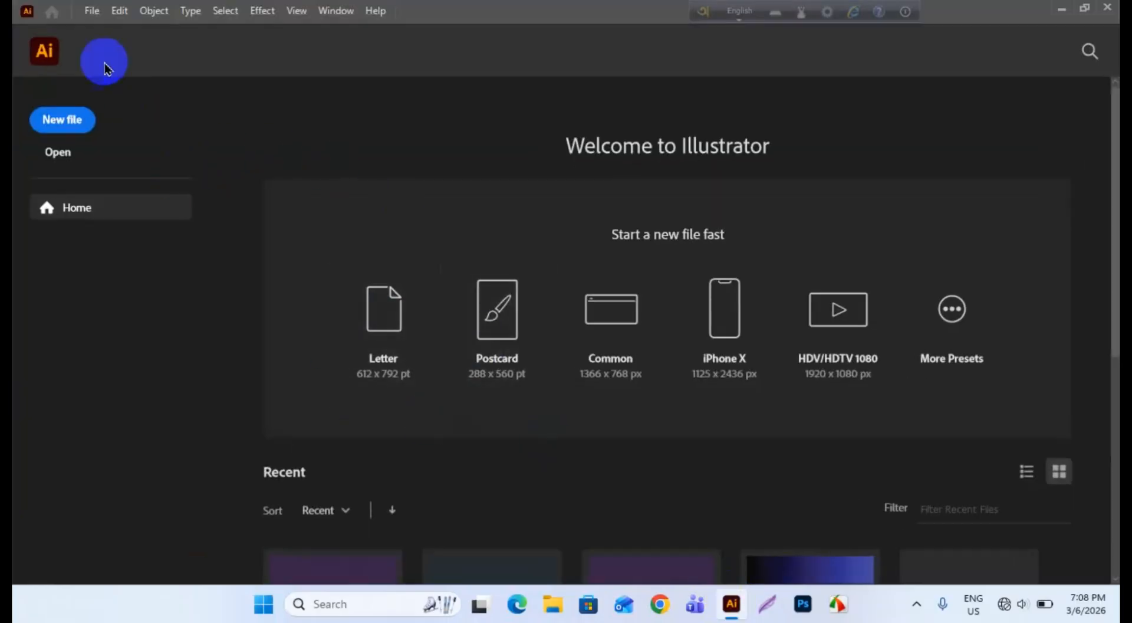
click(63, 125)
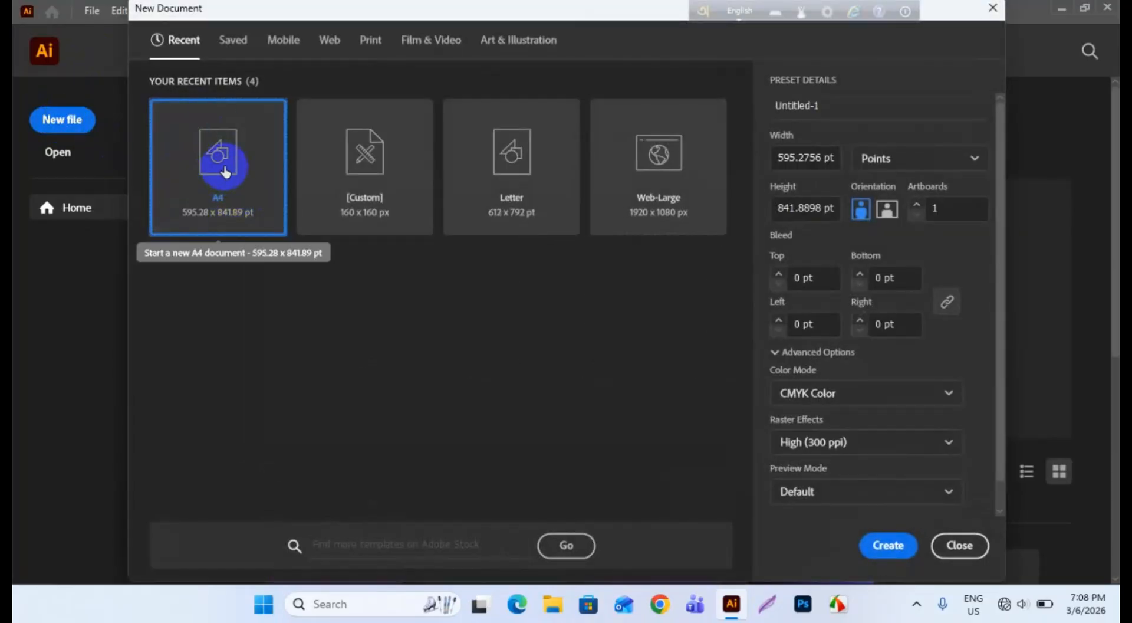
click(889, 544)
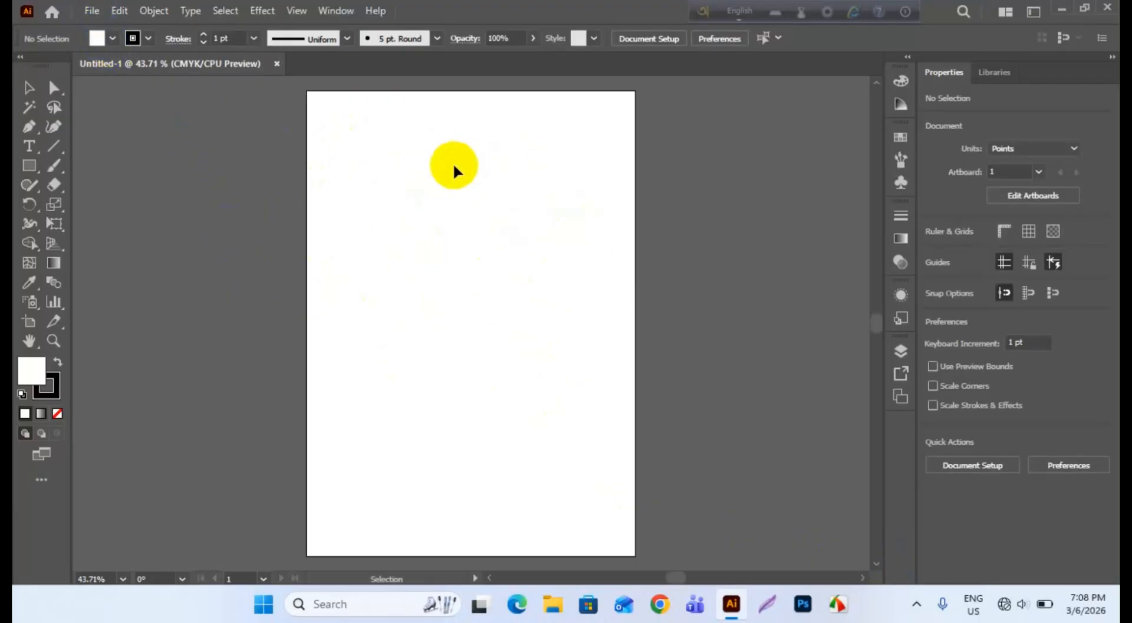
Step: Place chrome-logo-on-transparent-white-background-free-vector.jpg as a linked reference image beside the artboard, about 249 pt square
click(90, 12)
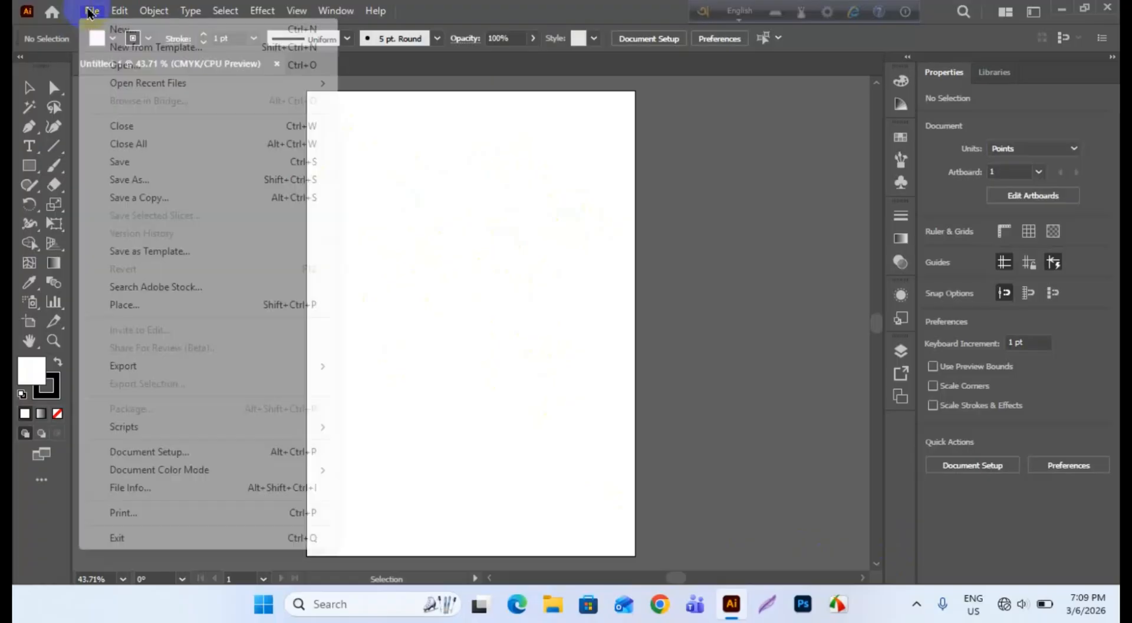
click(130, 305)
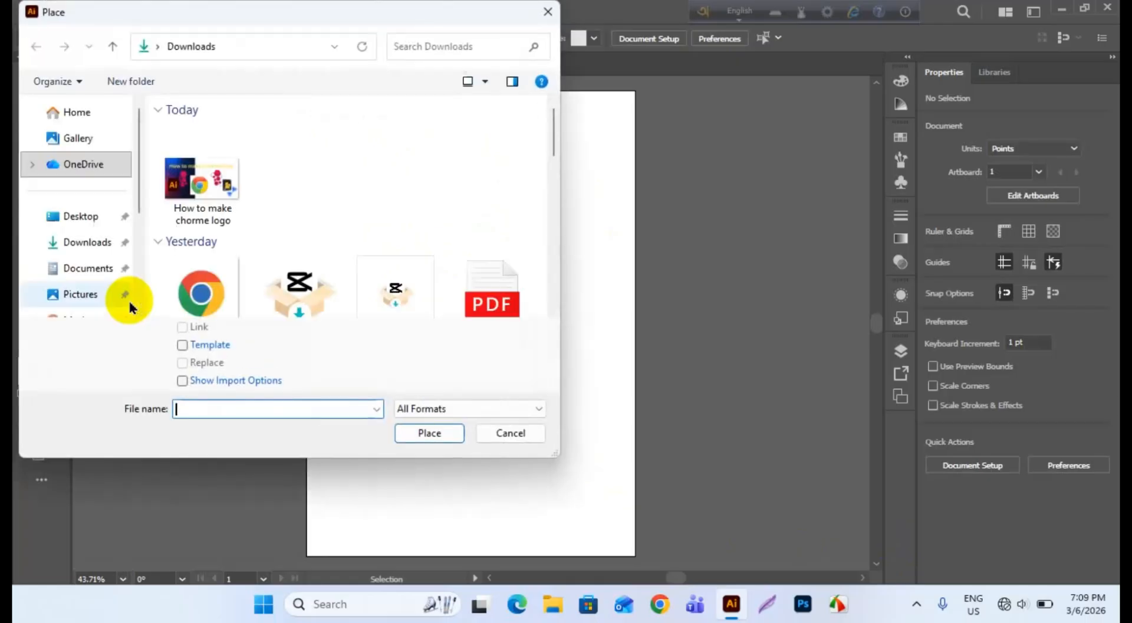
click(214, 300)
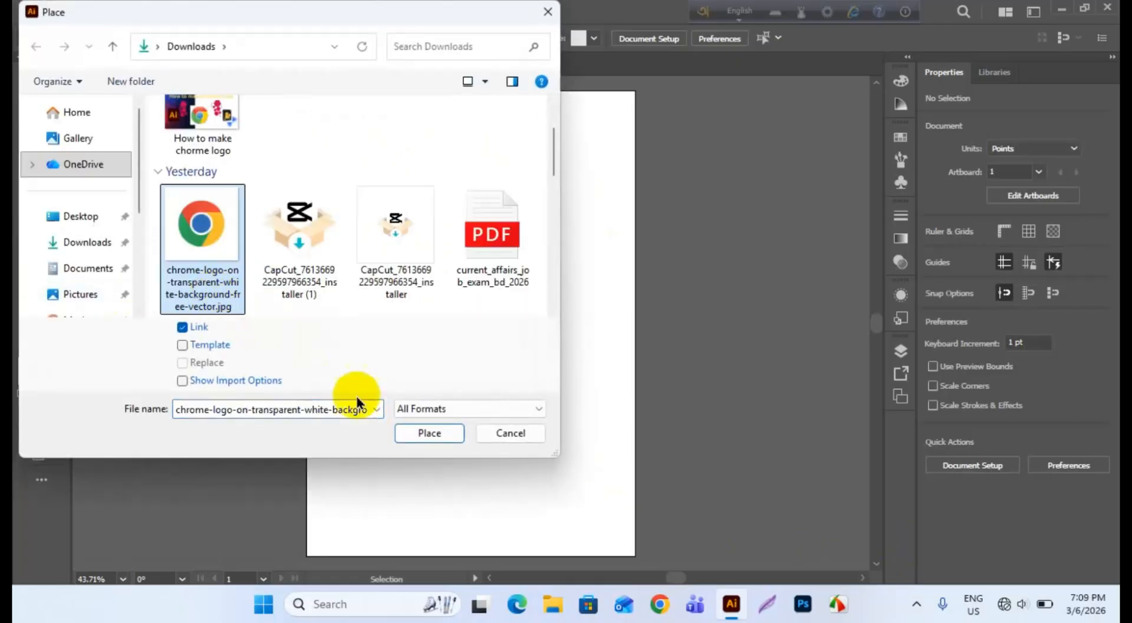
click(429, 433)
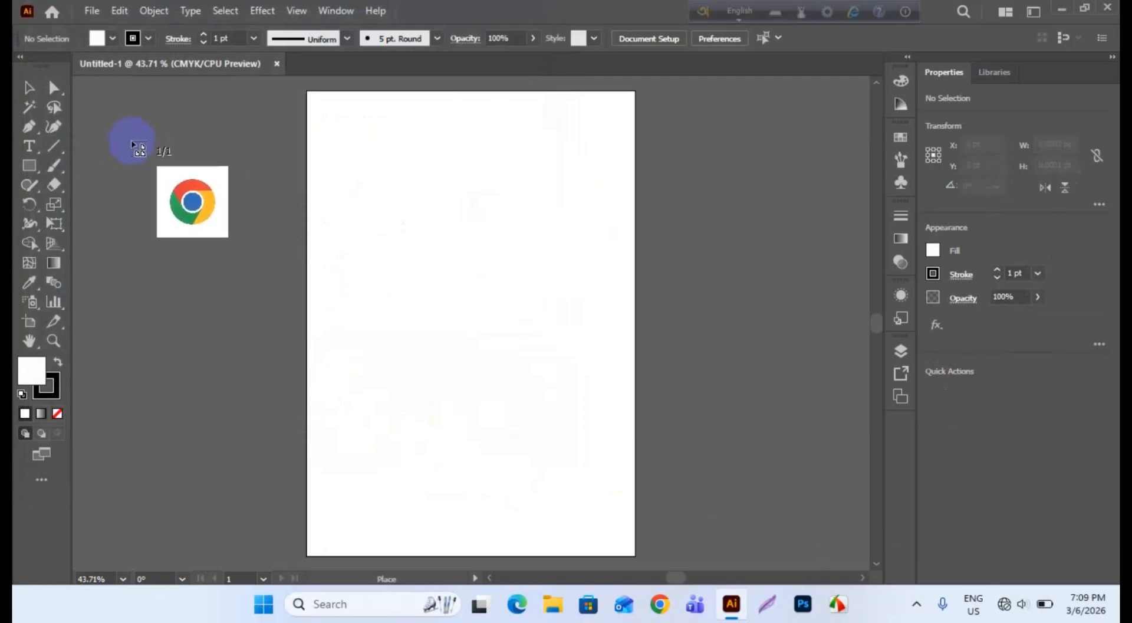
drag(117, 126, 252, 316)
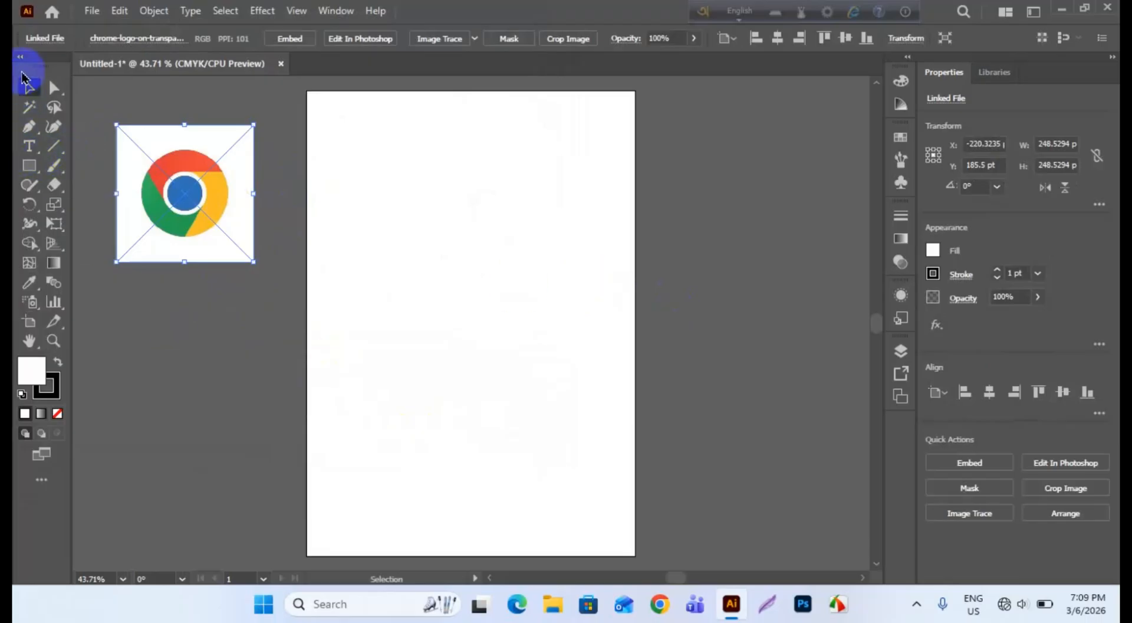
Step: Draw a circle about 335 pt in diameter on the upper artboard and set its stroke to 3 pt
click(29, 171)
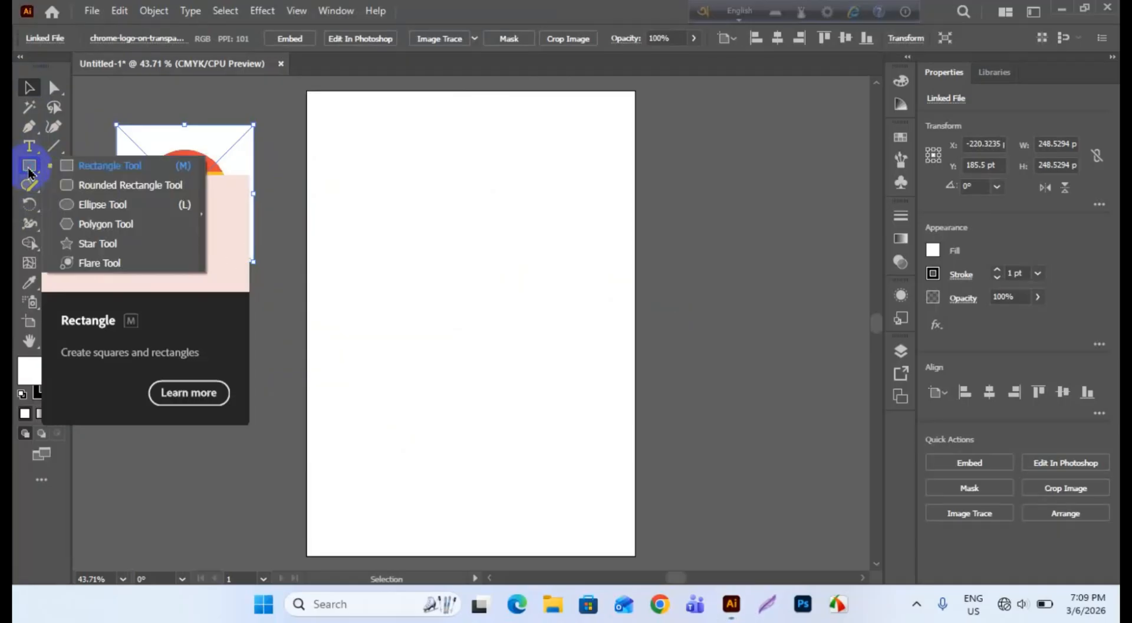
click(103, 204)
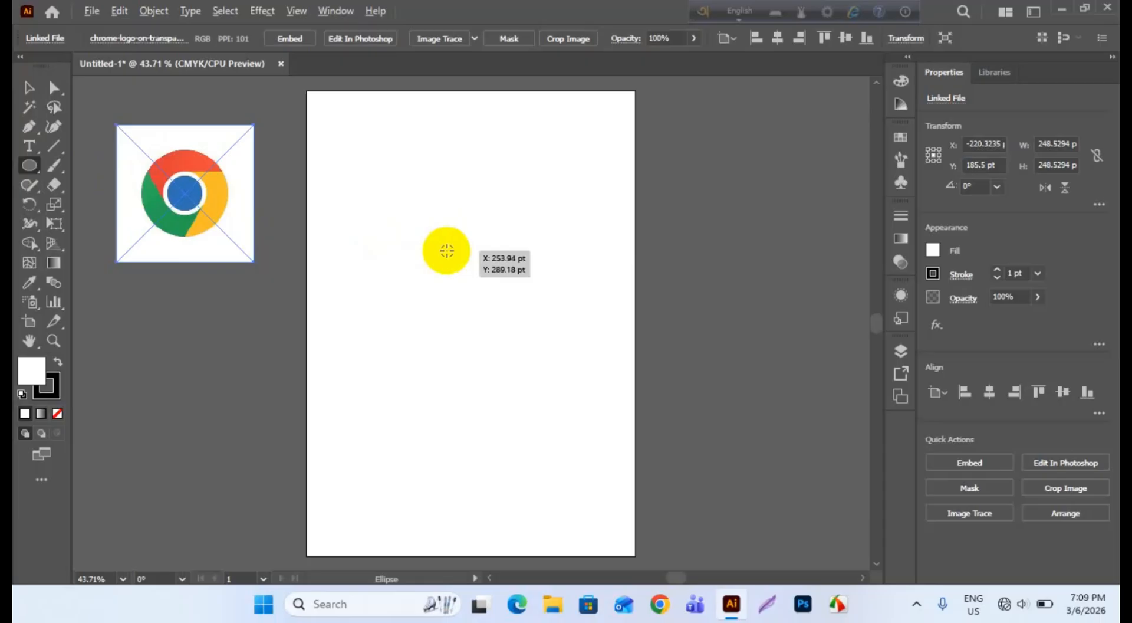
drag(447, 250, 495, 341)
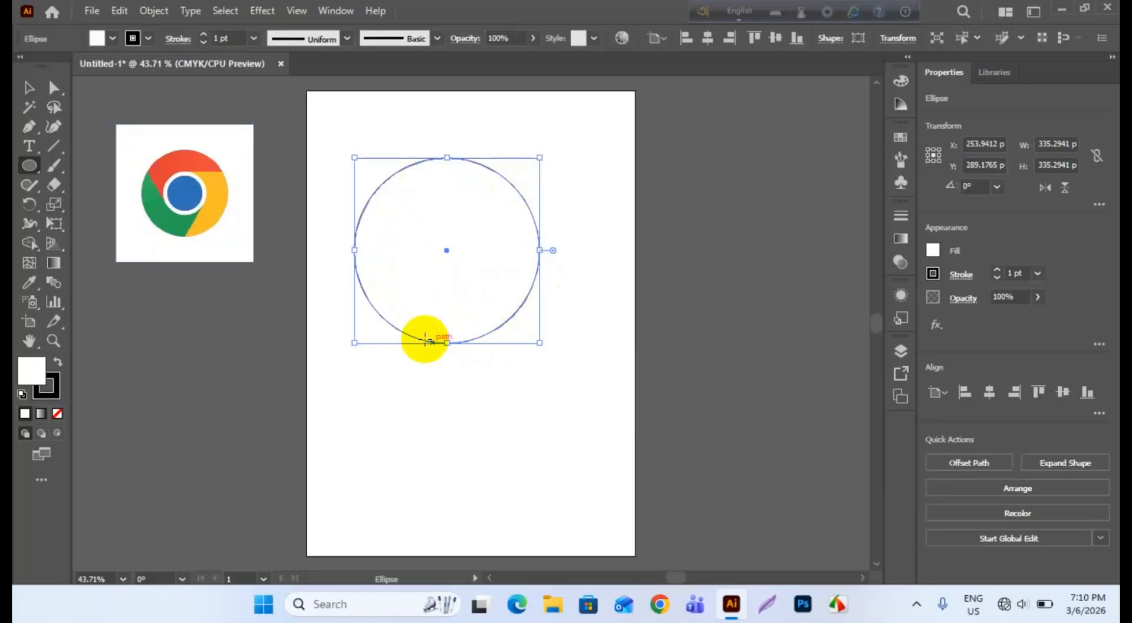
click(202, 34)
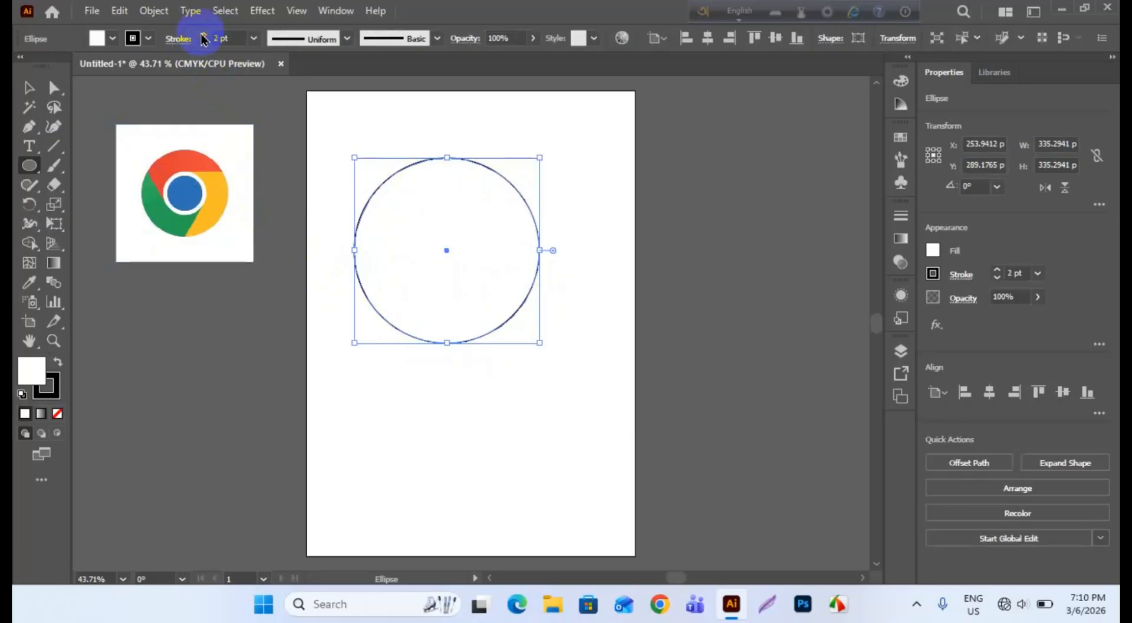
click(203, 34)
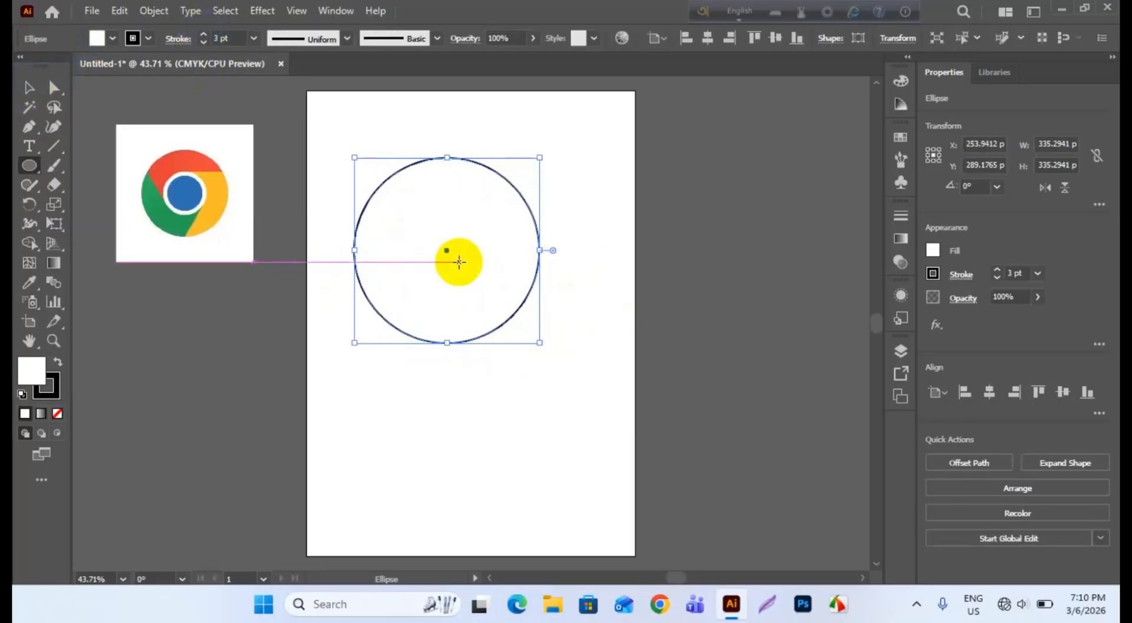
Step: Move the circle so its centre sits at about X 309 pt, Y 301 pt on the artboard
drag(410, 186, 406, 185)
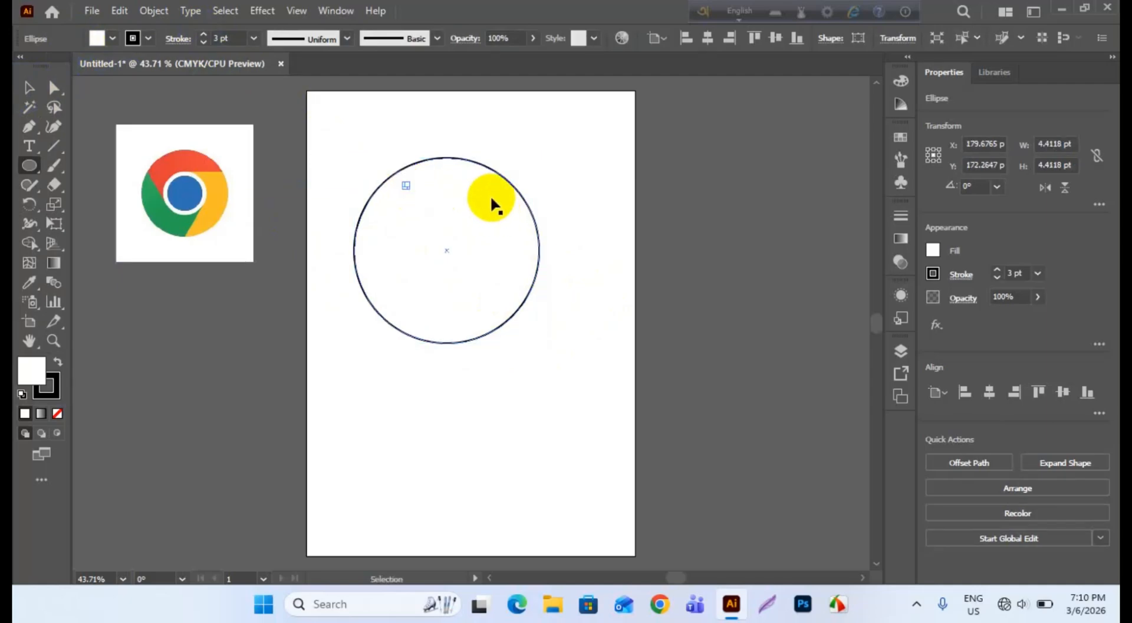
key(ctrl+z)
click(30, 88)
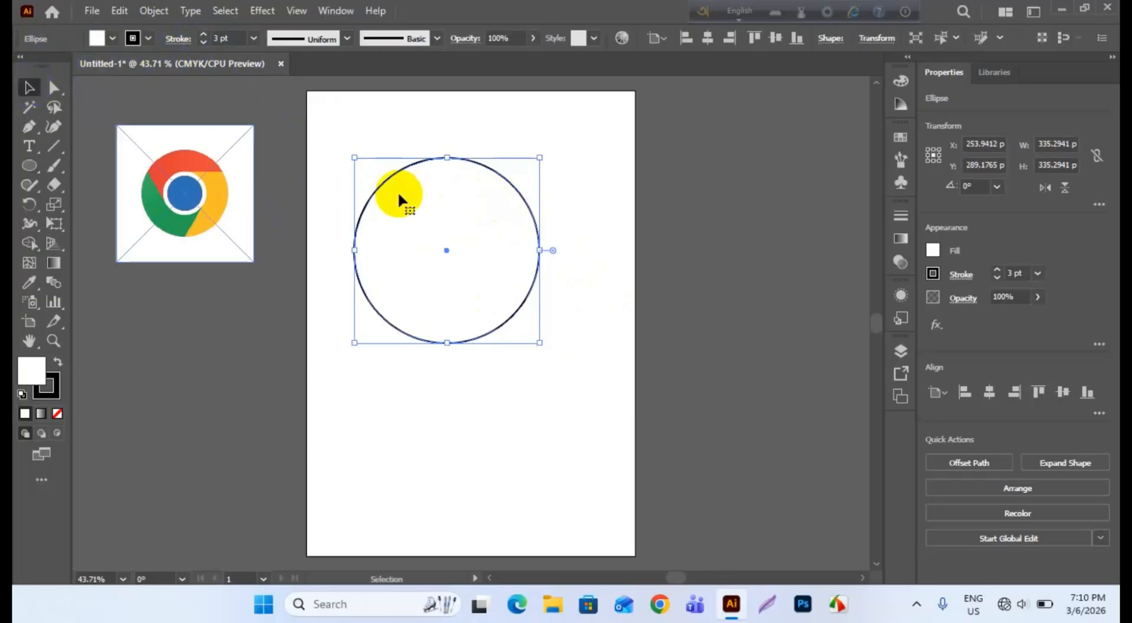
drag(533, 284, 562, 290)
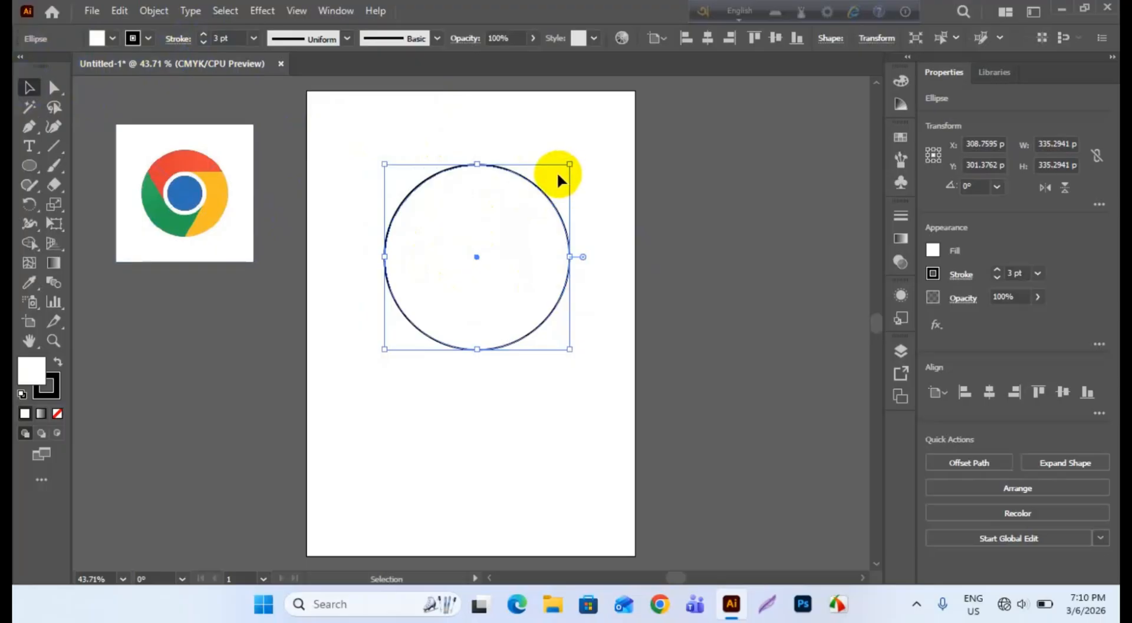
Step: Duplicate the circle in place and scale the copy proportionally about its centre to about 182 pt
key(a)
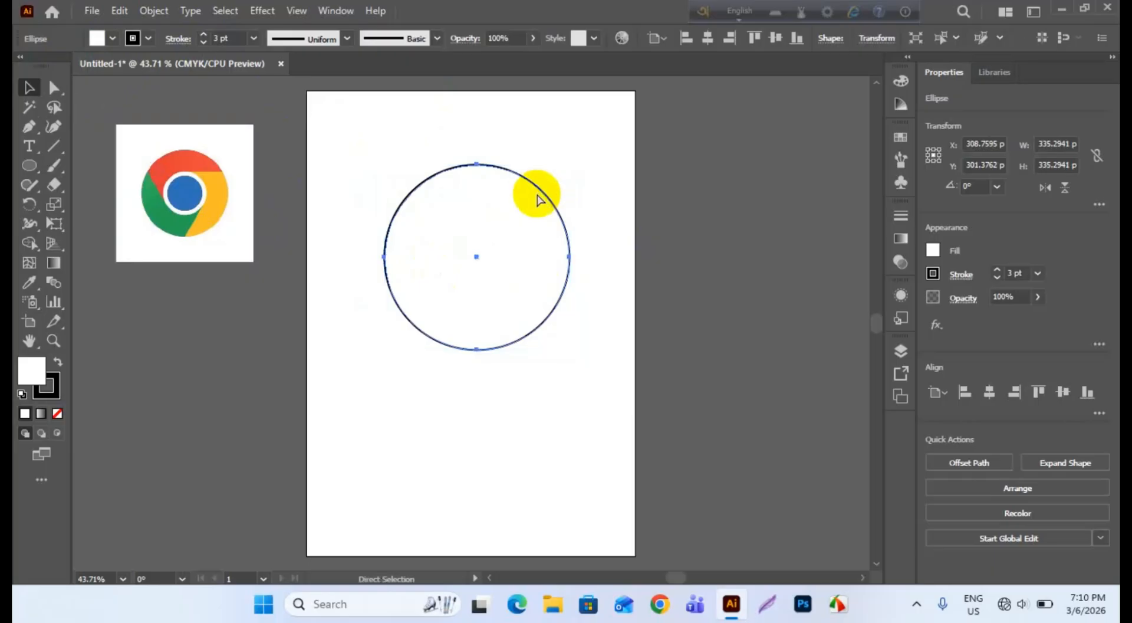
key(v)
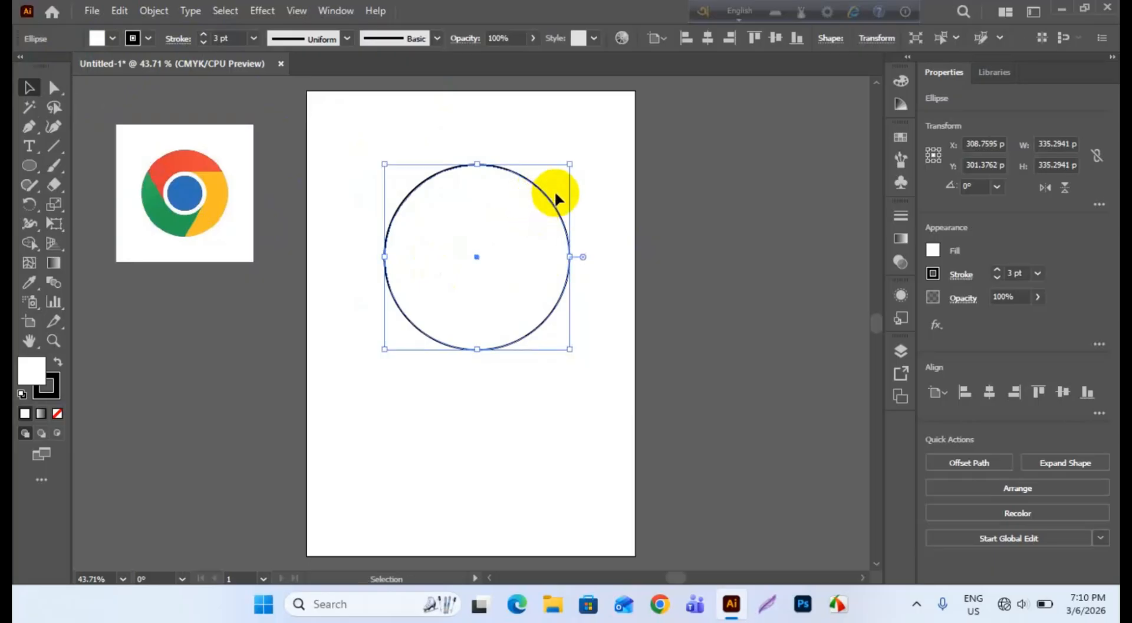
key(a)
key(v)
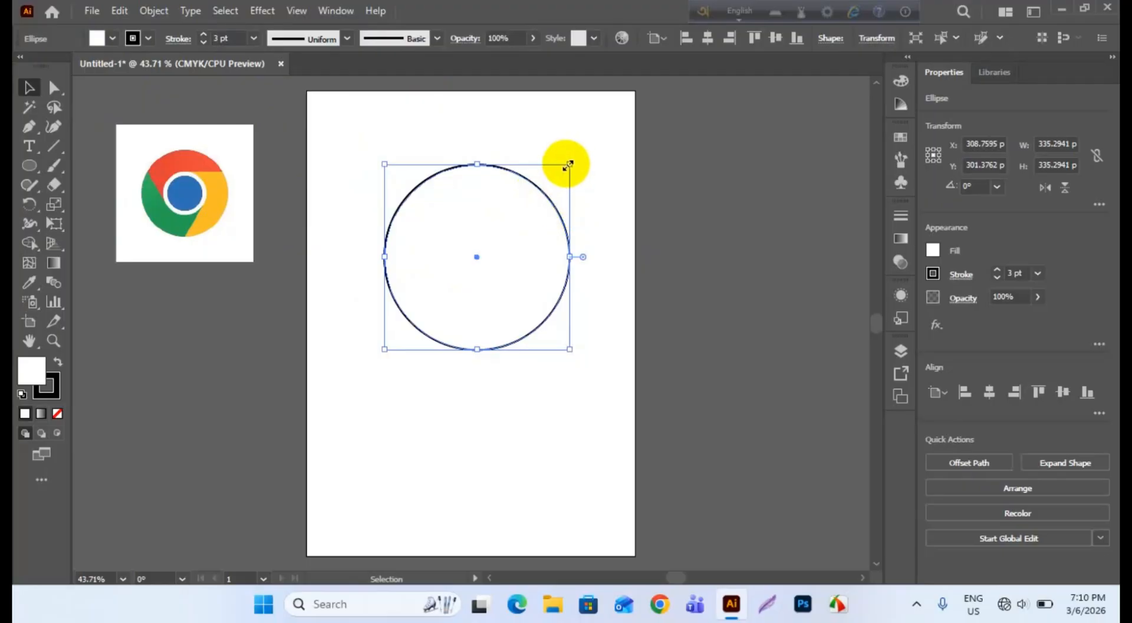
key(shift)
drag(569, 164, 528, 207)
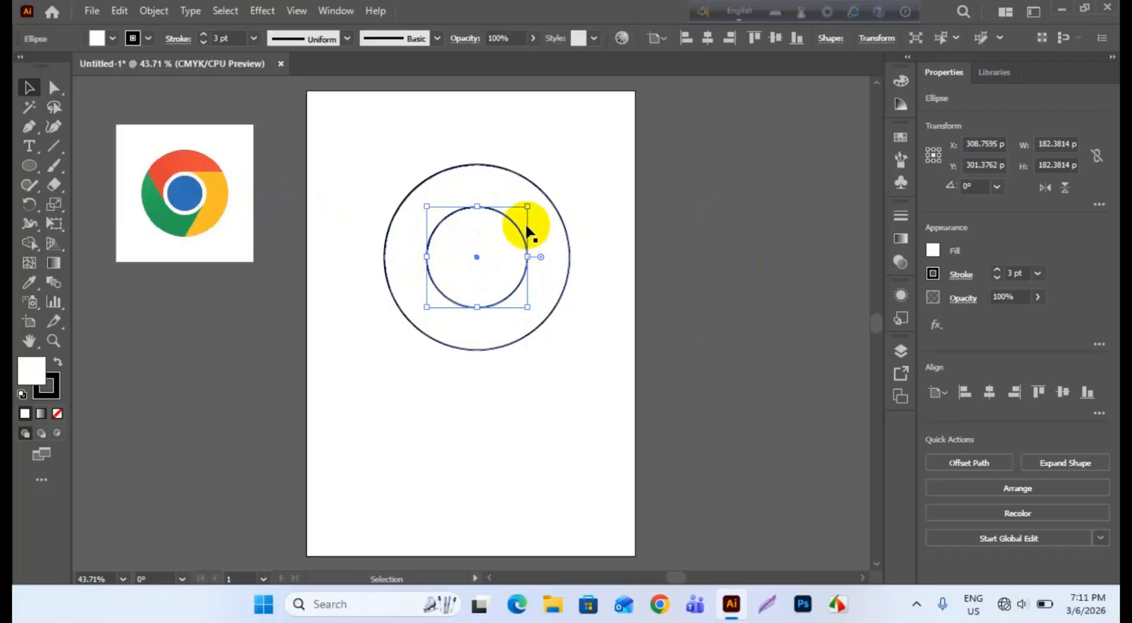
Step: Duplicate the inner circle in place and scale the copy about its centre to about 156 pt
key(a)
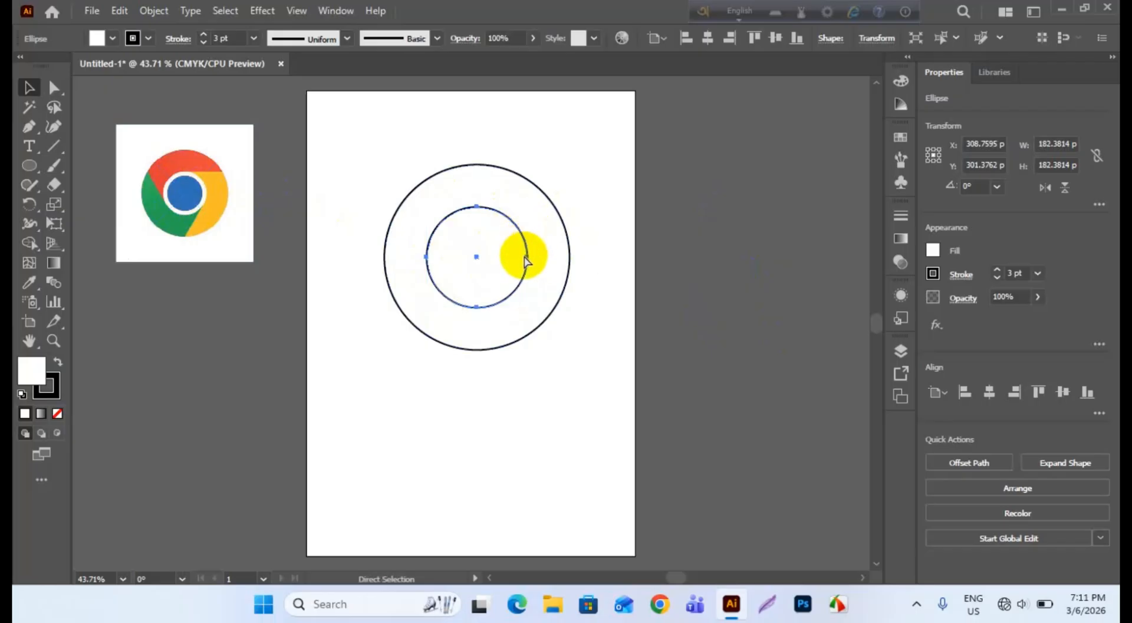
key(v)
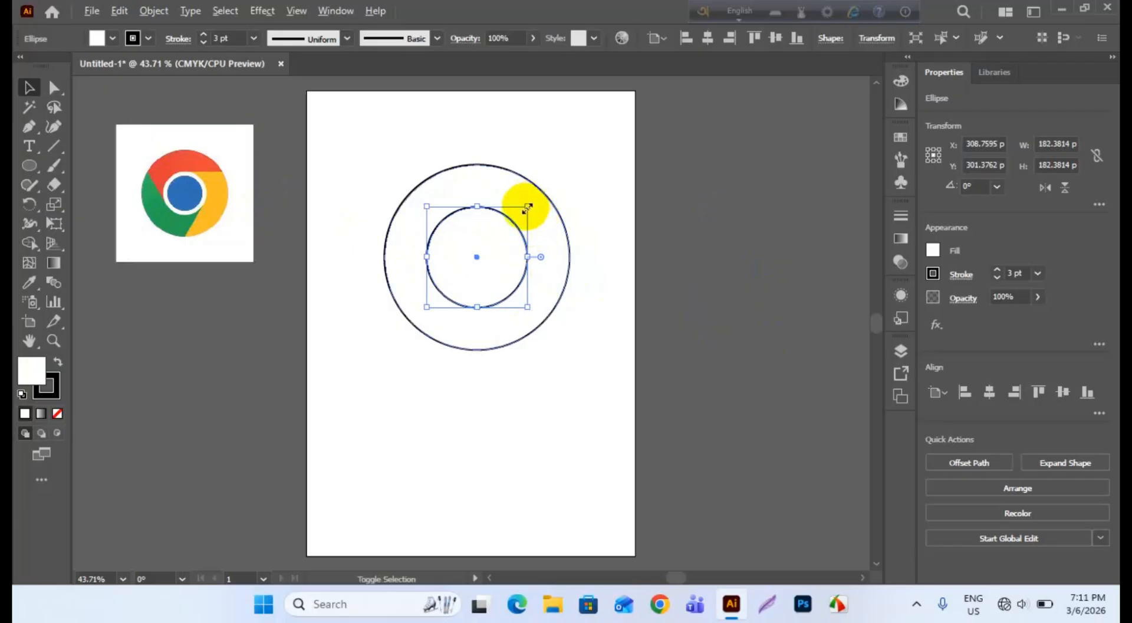
drag(528, 207, 519, 213)
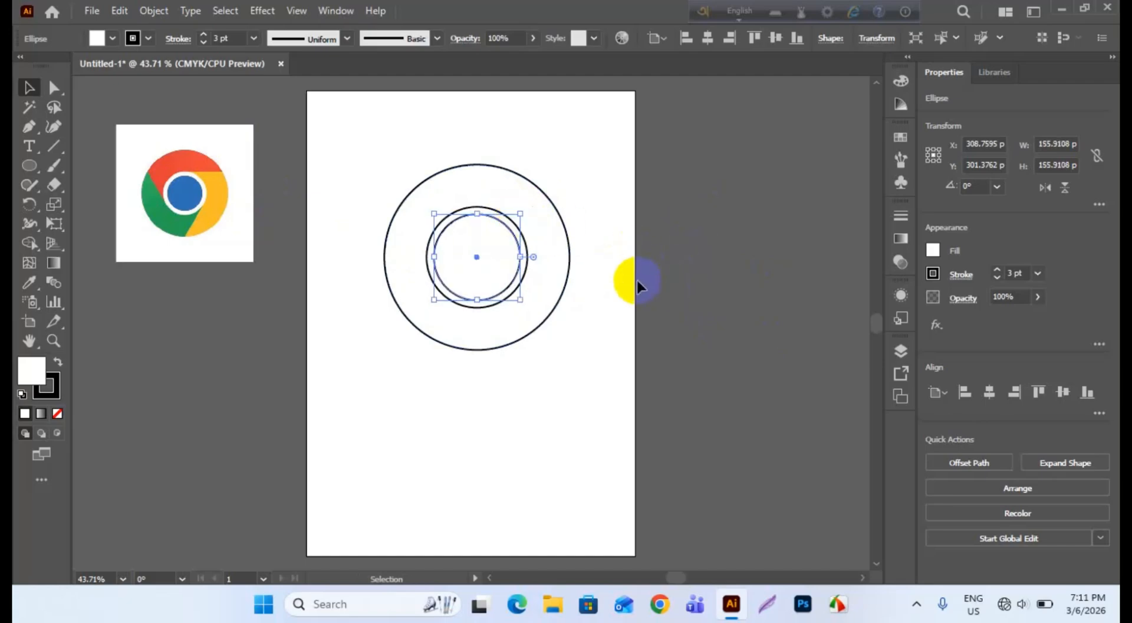
Step: Deselect the circles and move the Chrome logo reference image closer to the artboard, to about X -131 pt, Y 258 pt
click(603, 290)
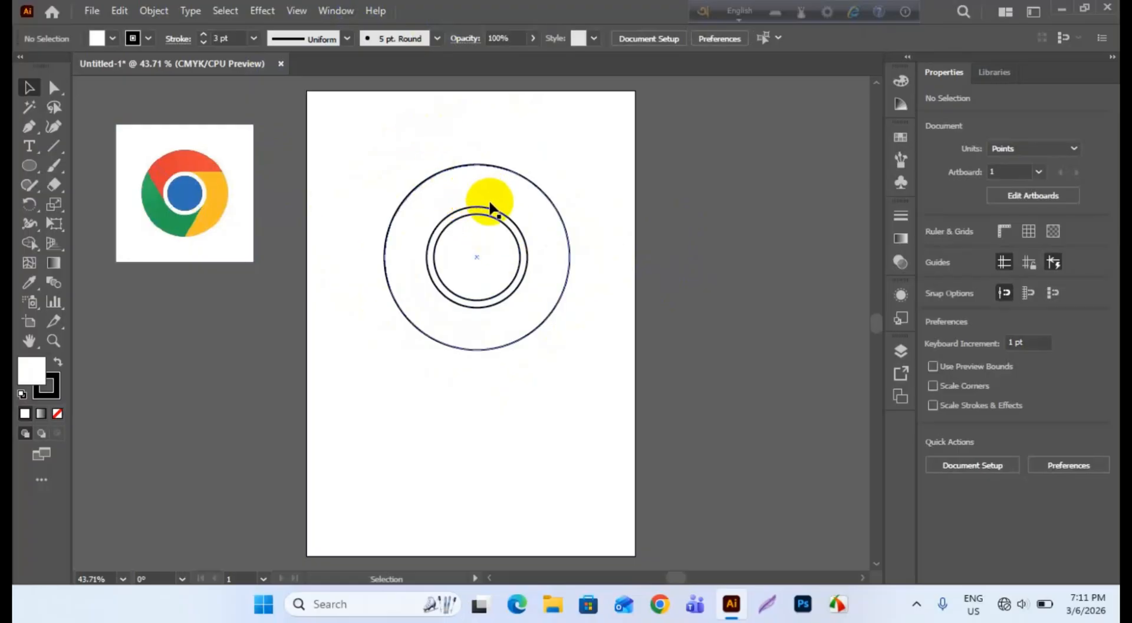
scroll(500, 217, up, 2)
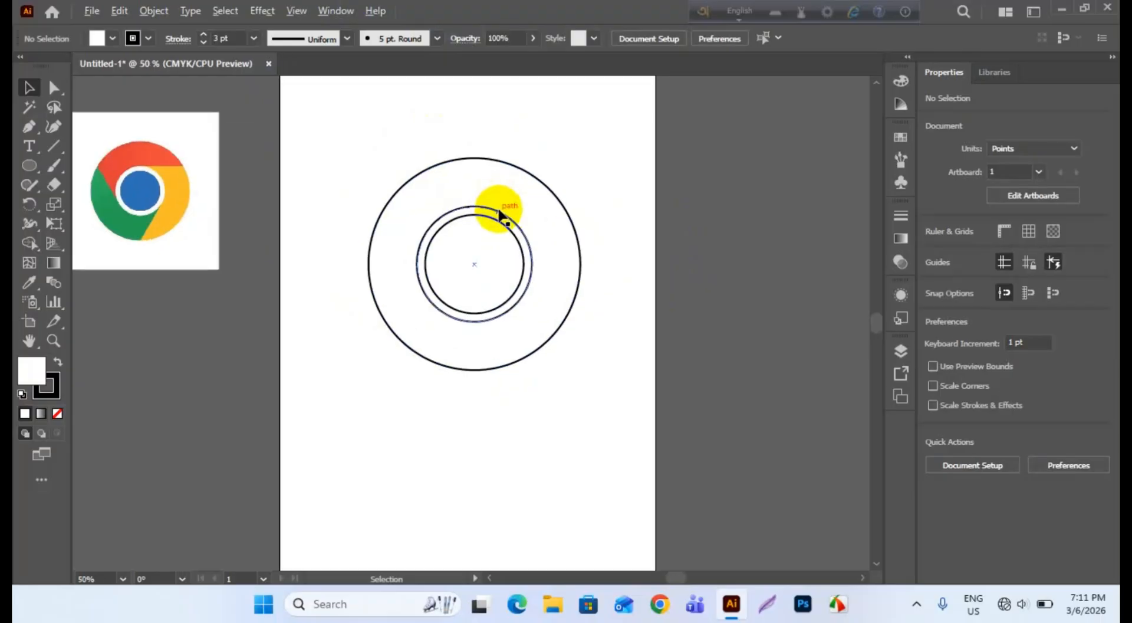
drag(102, 209, 179, 271)
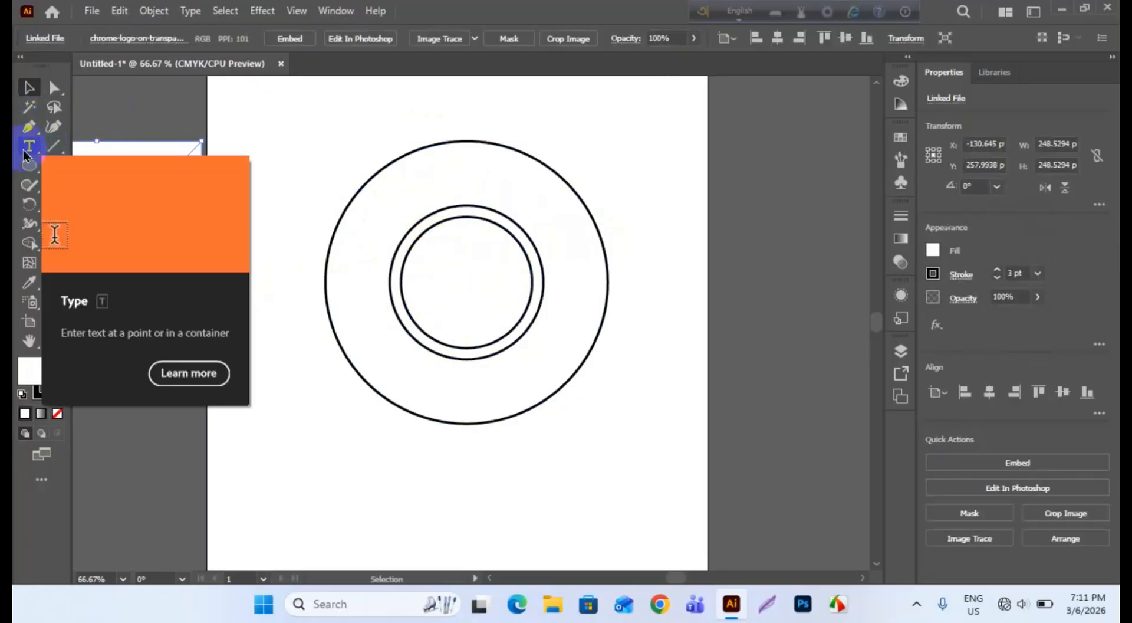
Step: Draw a horizontal line about 172 pt long from the middle circle's top anchor to just beyond the outer circle
right_click(56, 150)
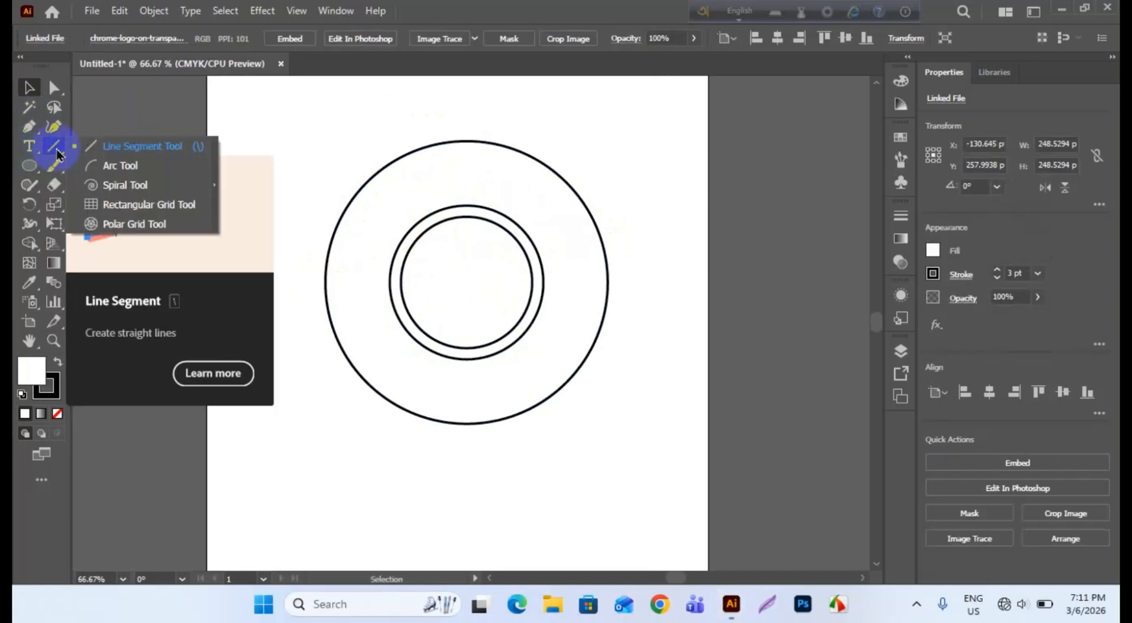
click(126, 147)
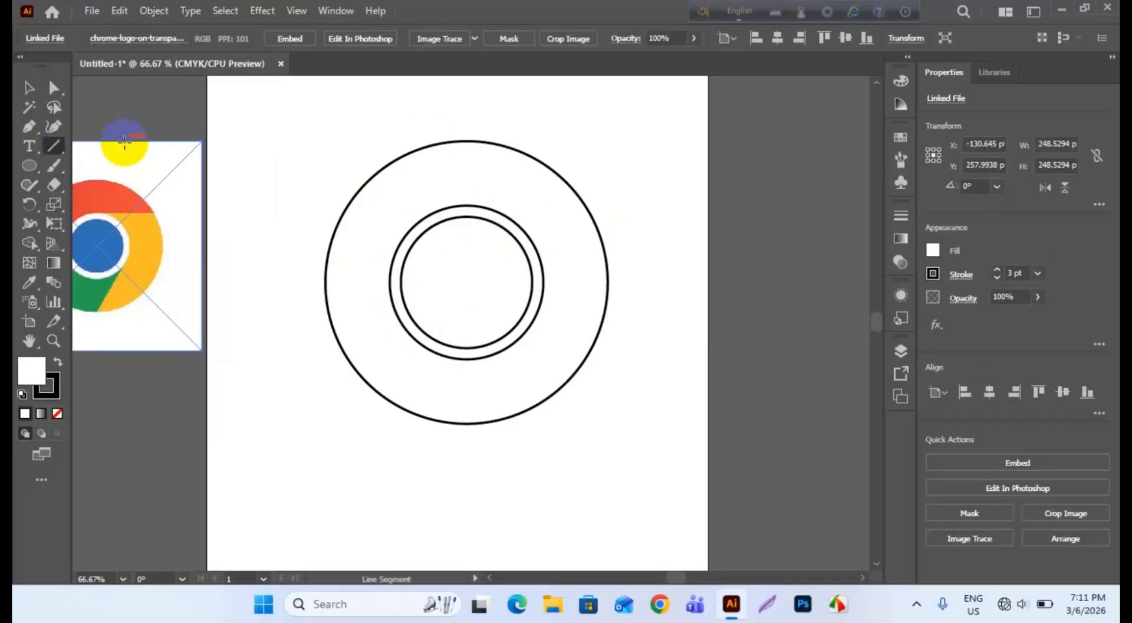
click(465, 205)
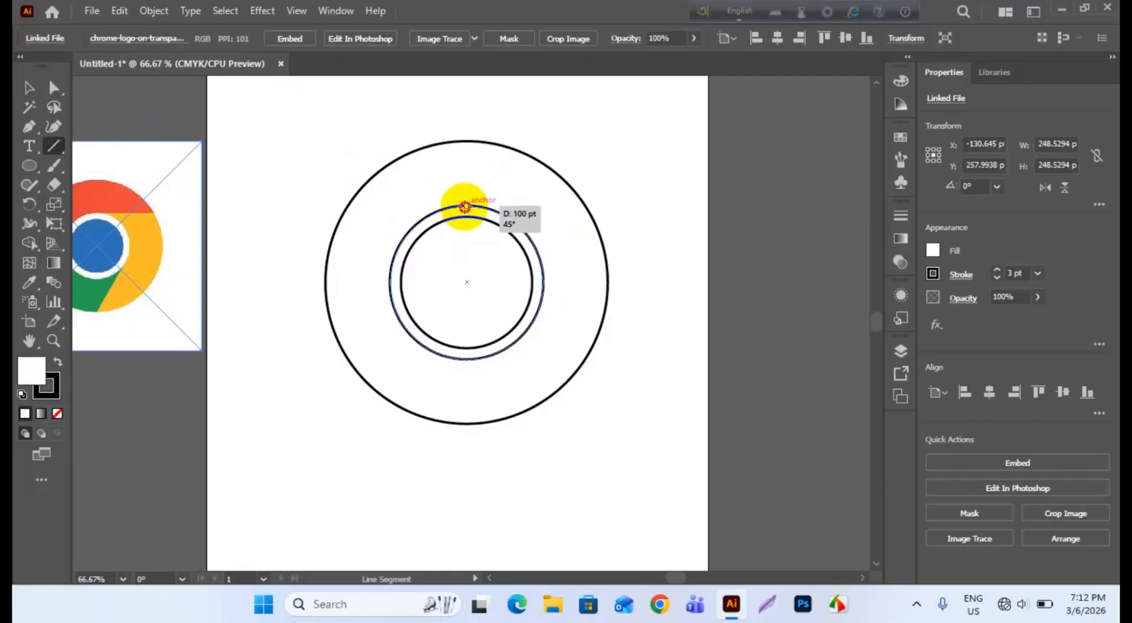
drag(465, 205, 610, 211)
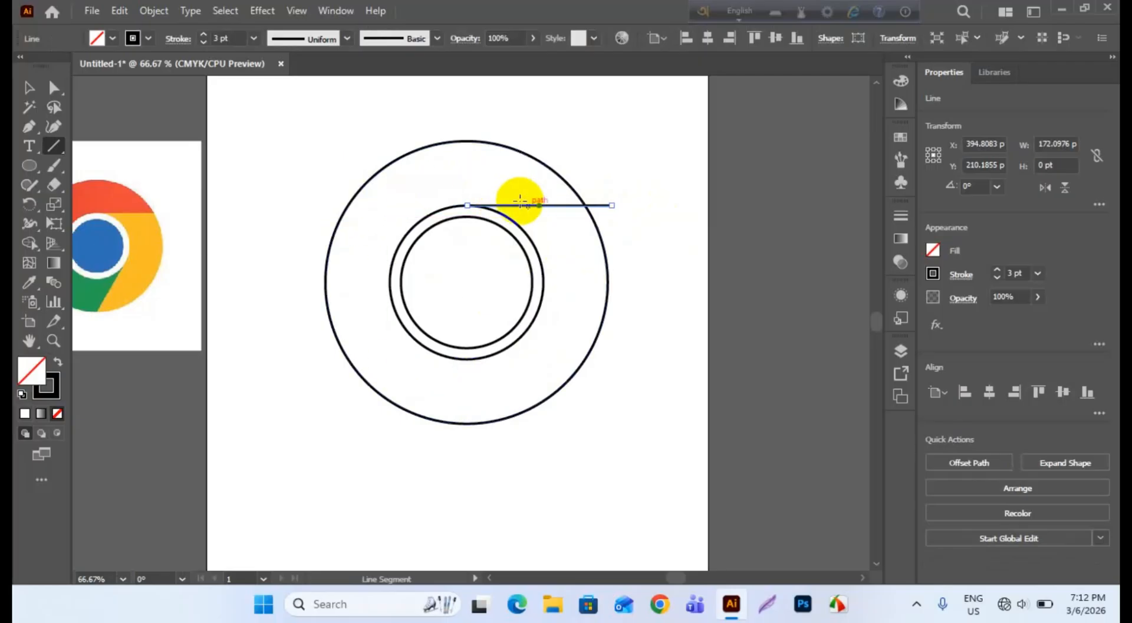
Step: Rotate a copy of the horizontal line by 360/3 degrees about the circles' centre and repeat the transformation for a third line
click(31, 204)
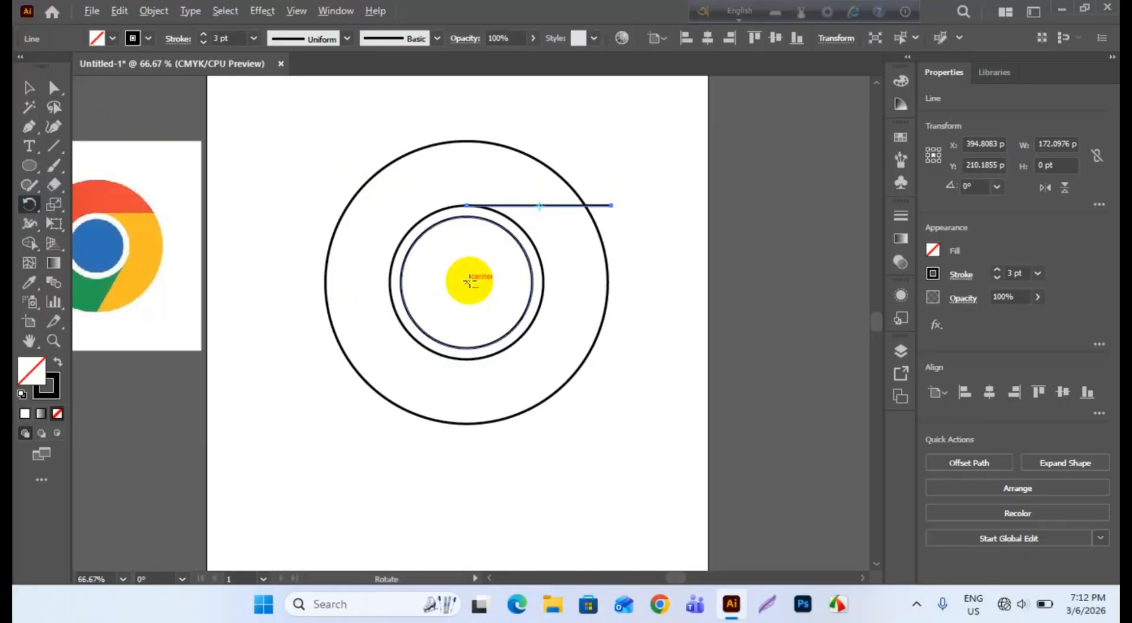
alt+click(468, 282)
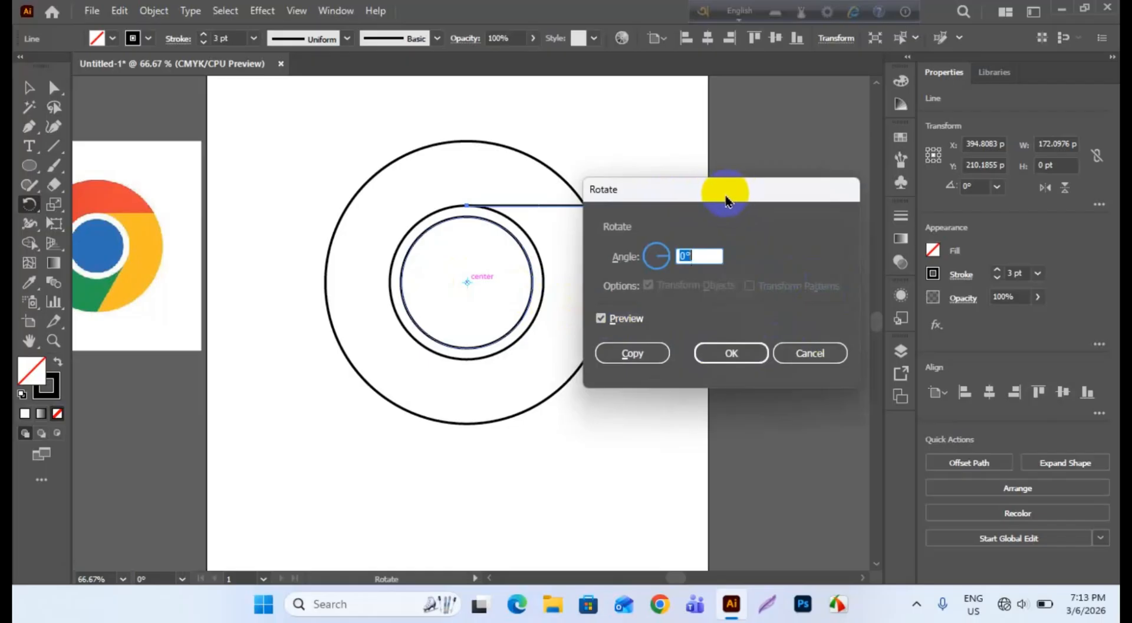
click(696, 255)
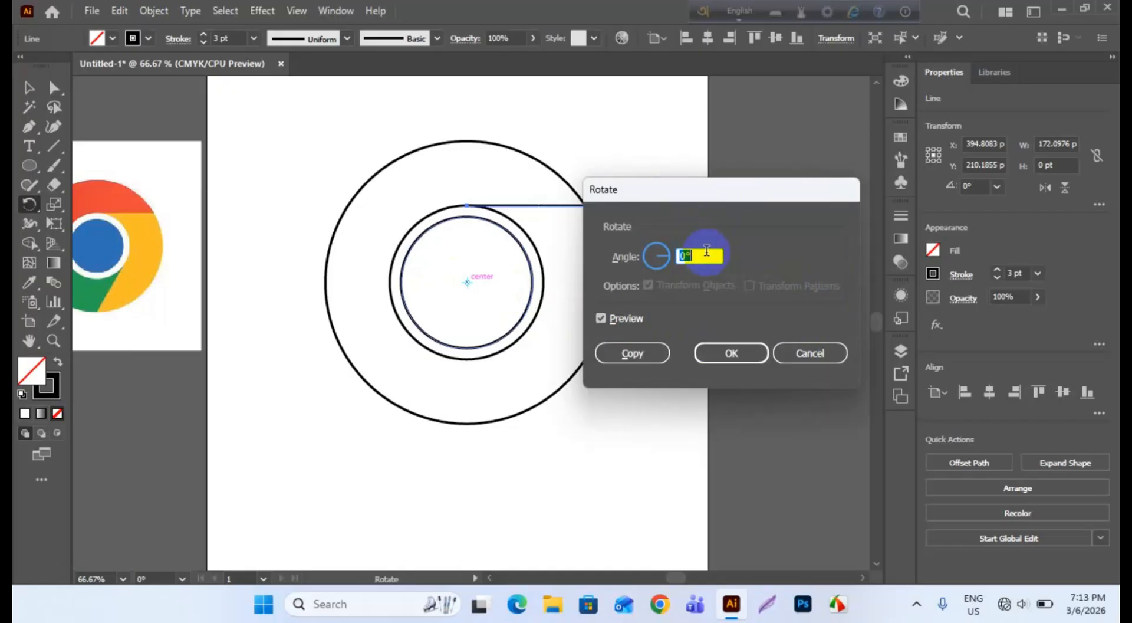
text(360/3)
click(600, 319)
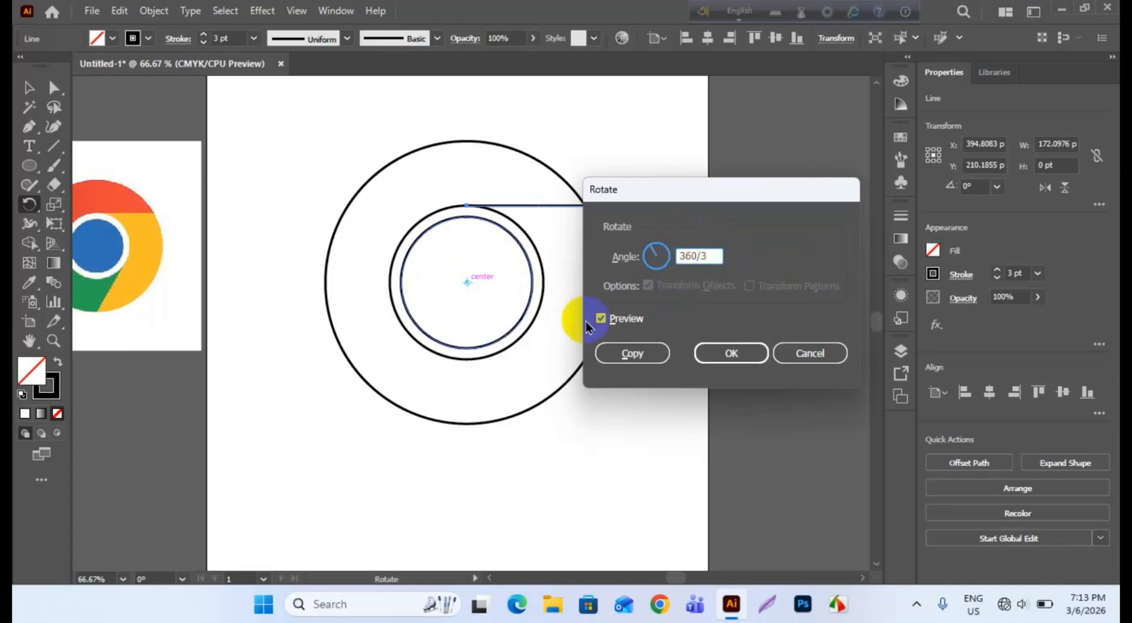
click(600, 319)
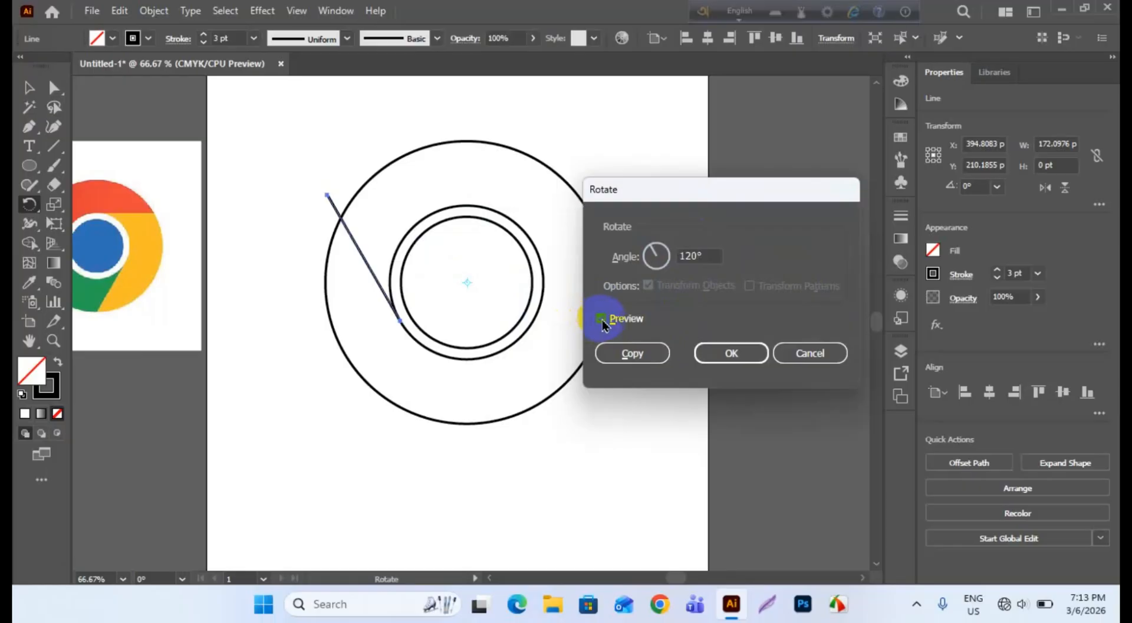
click(637, 354)
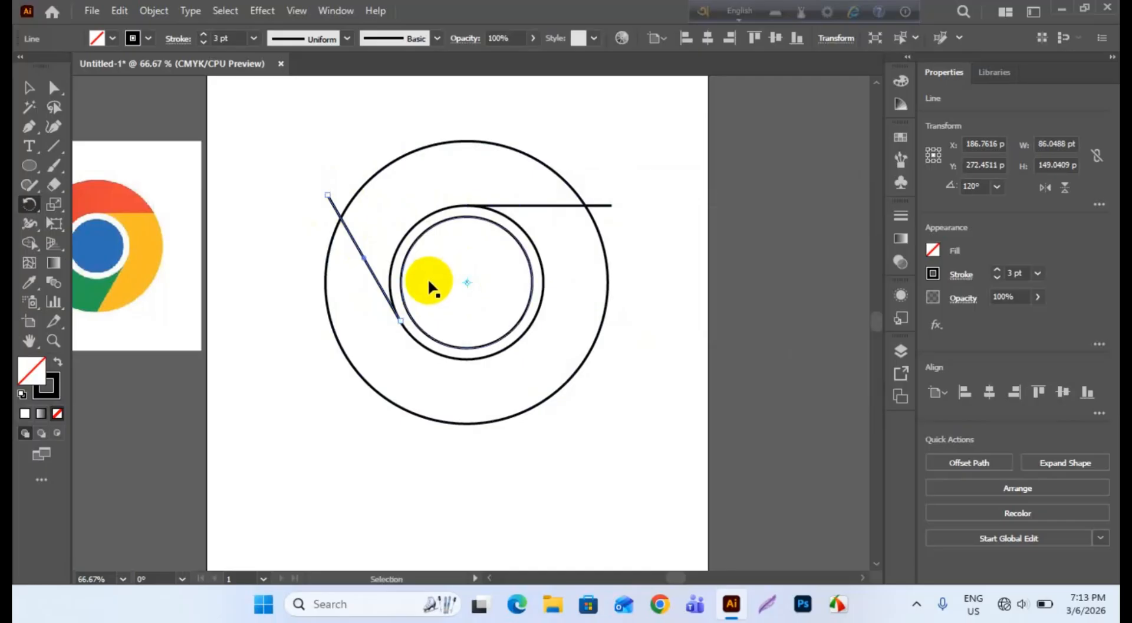
key(ctrl+d)
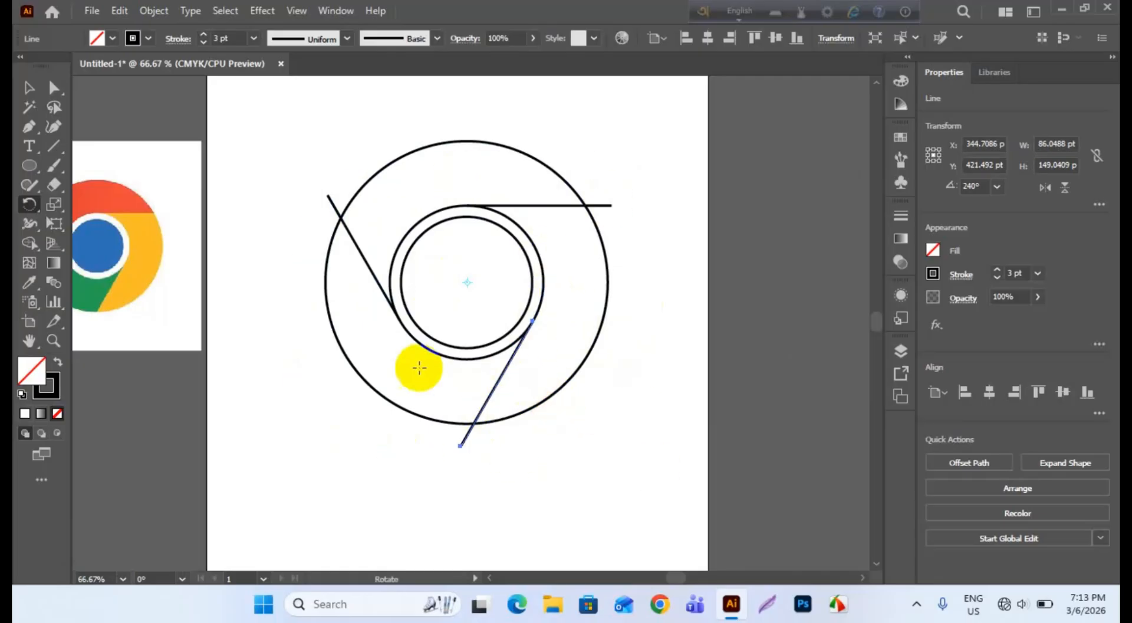
Step: Select all the circles and lines and form the three outer ring segments as separate shapes with the Shape Builder
click(28, 89)
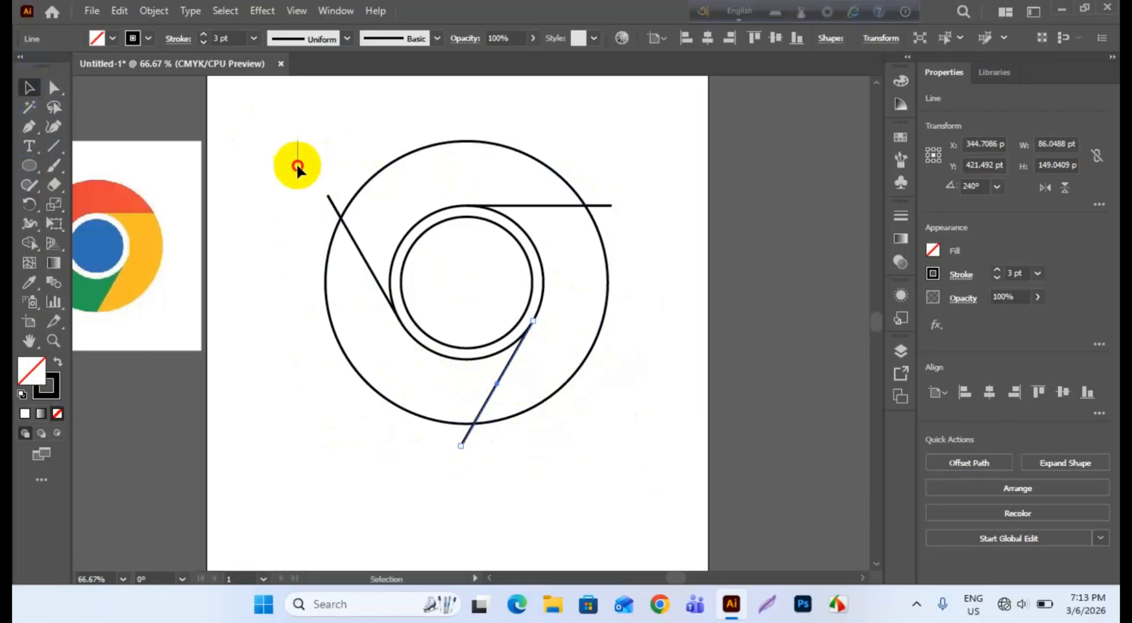
mouse_move(298, 141)
mouse_down()
mouse_move(538, 391)
mouse_move(666, 447)
mouse_up()
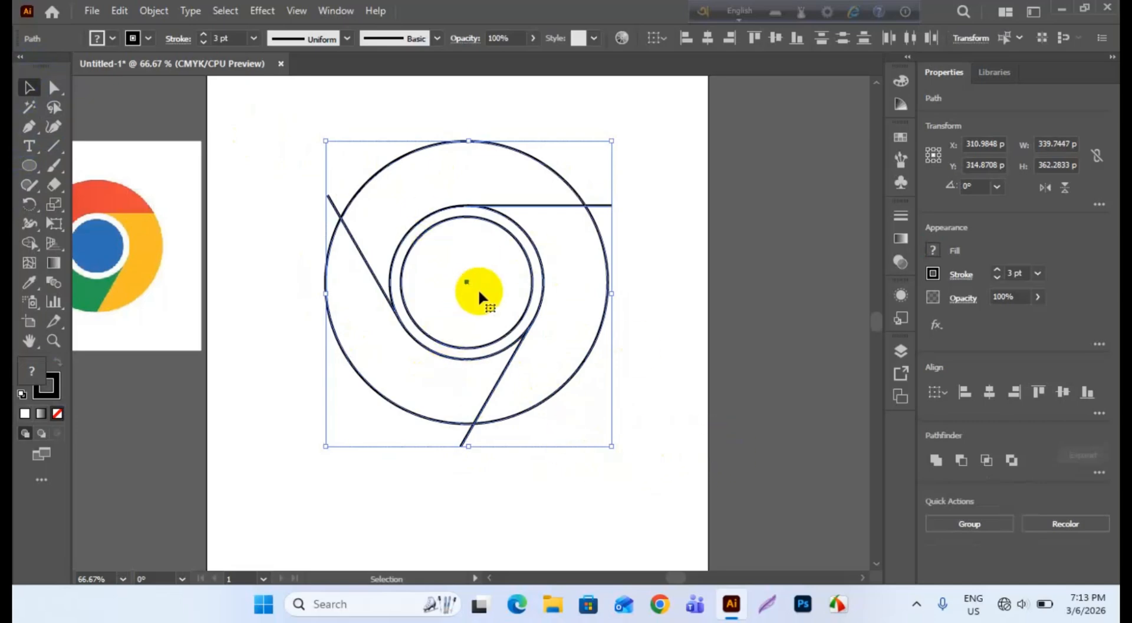
click(30, 244)
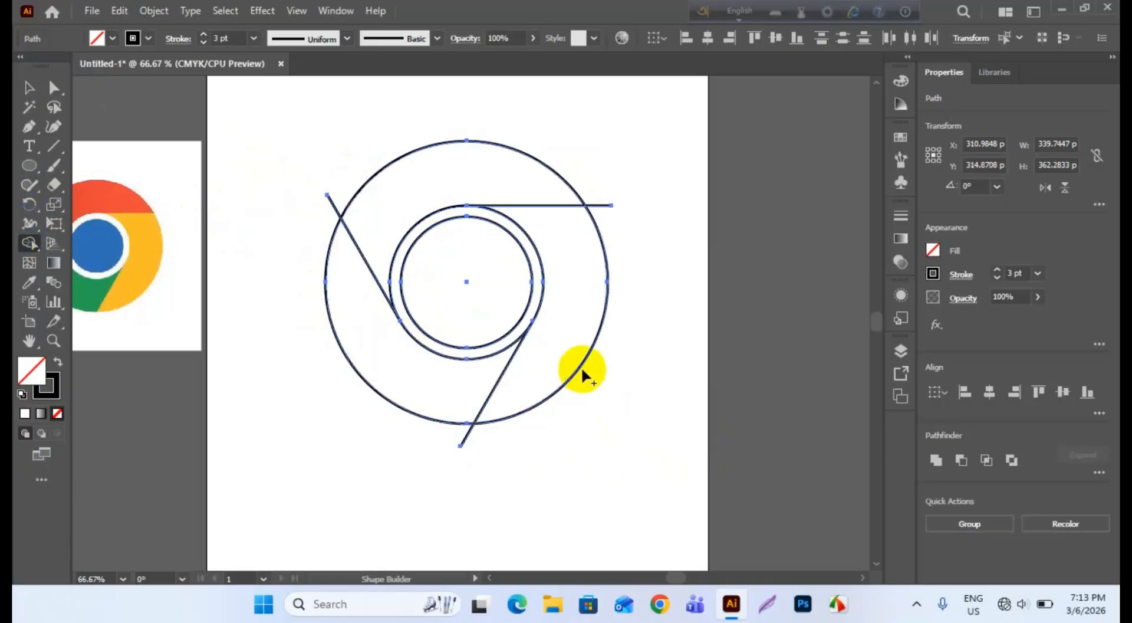
click(377, 351)
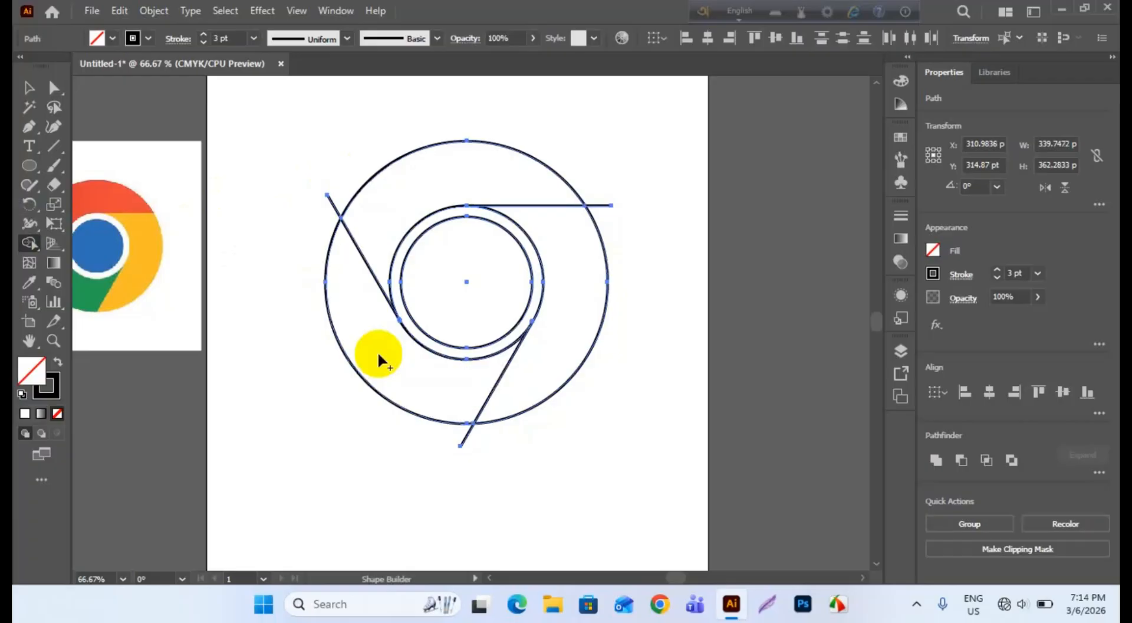
click(404, 197)
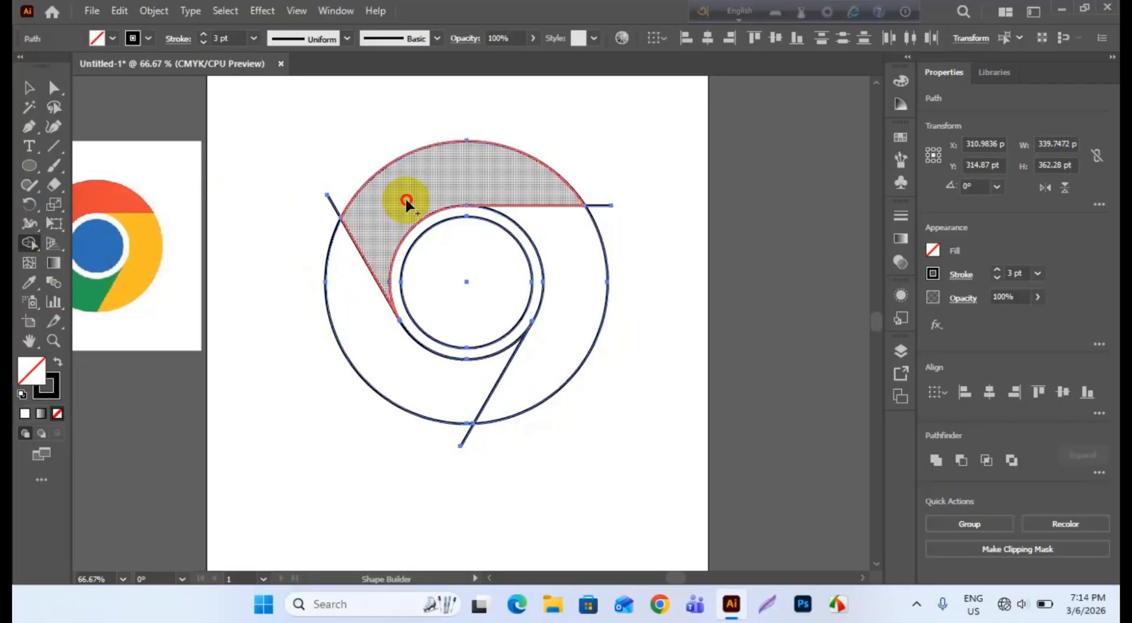
click(575, 316)
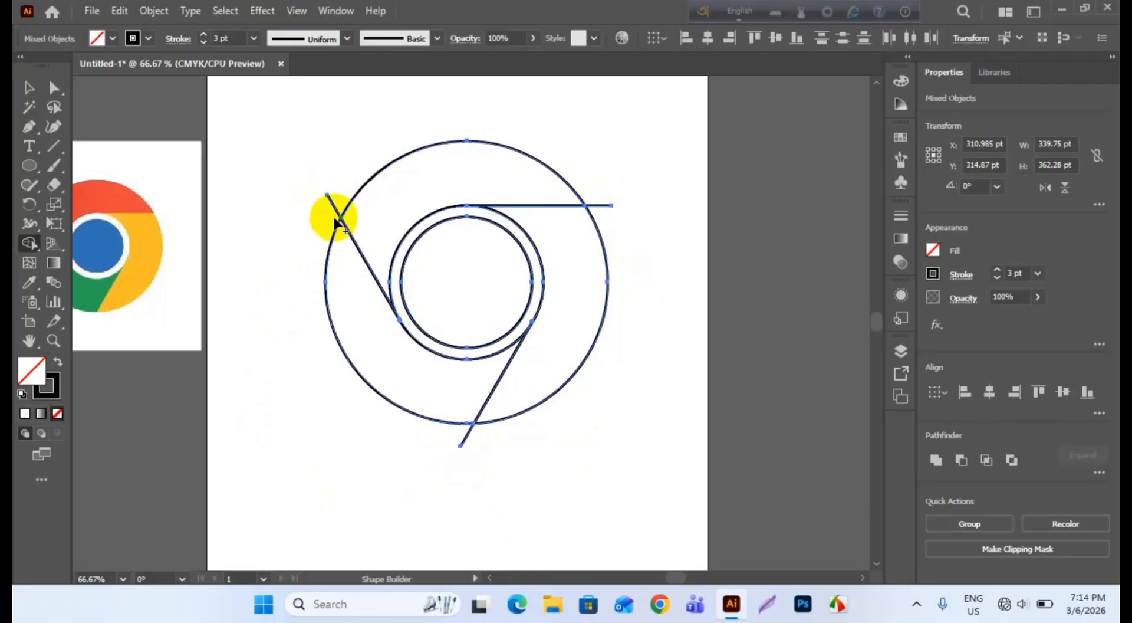
Step: Remove the three line ends that extend beyond the outer circle with the Shape Builder
drag(337, 190, 320, 208)
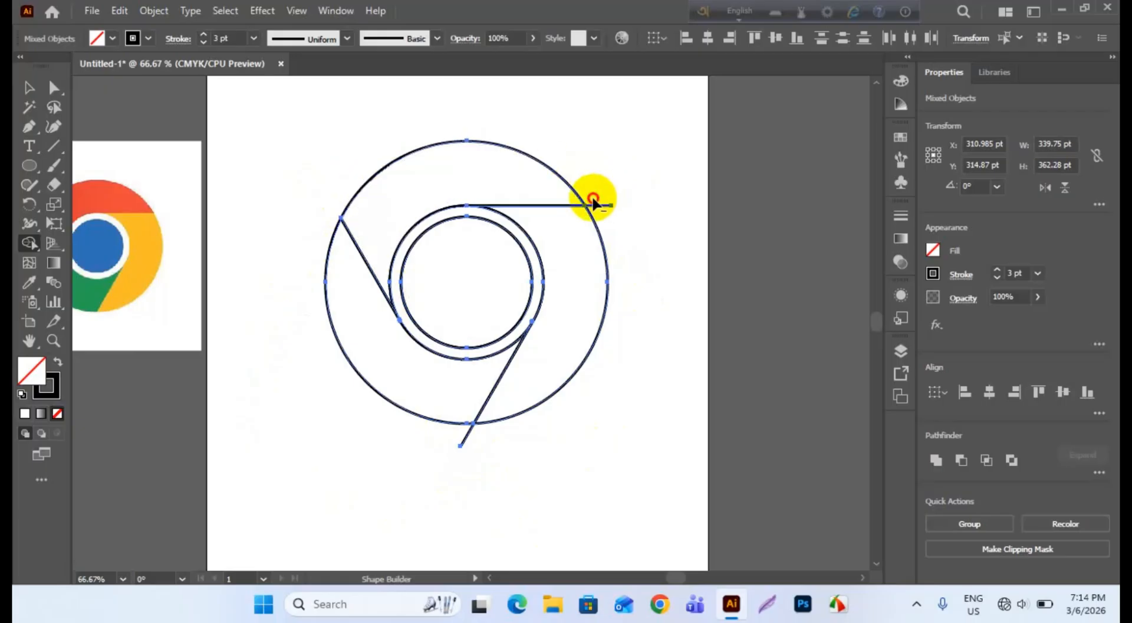
drag(595, 203, 614, 223)
mouse_move(446, 453)
mouse_down()
mouse_move(466, 433)
mouse_move(498, 437)
mouse_up()
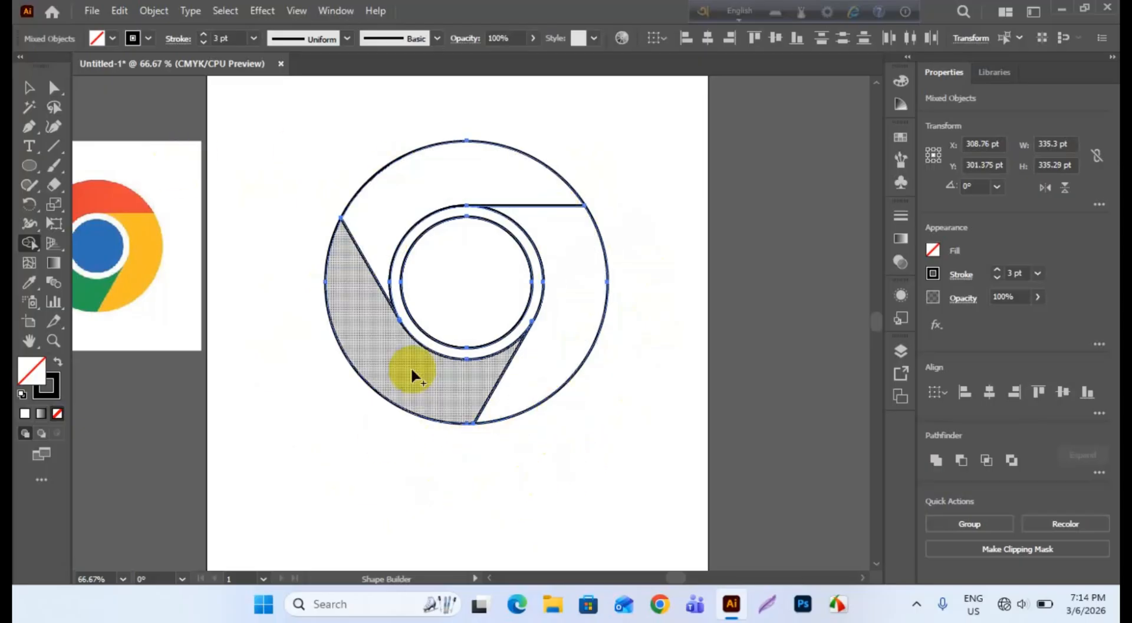
Step: Fill the upper ring segment with the red sampled from the reference logo using the Eyedropper
click(31, 87)
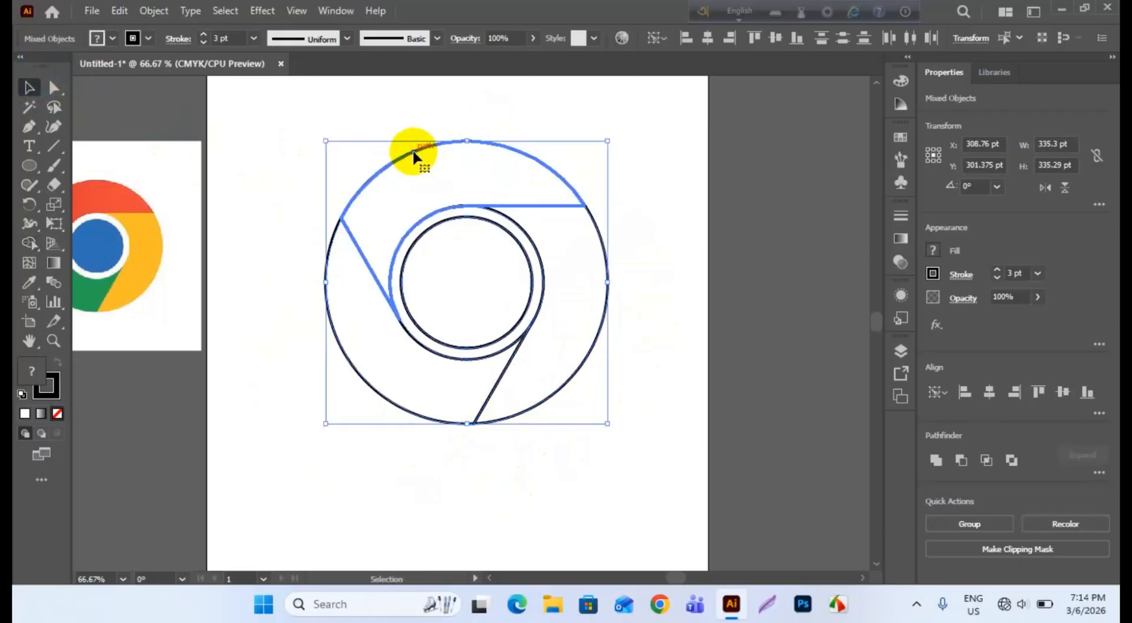
click(302, 268)
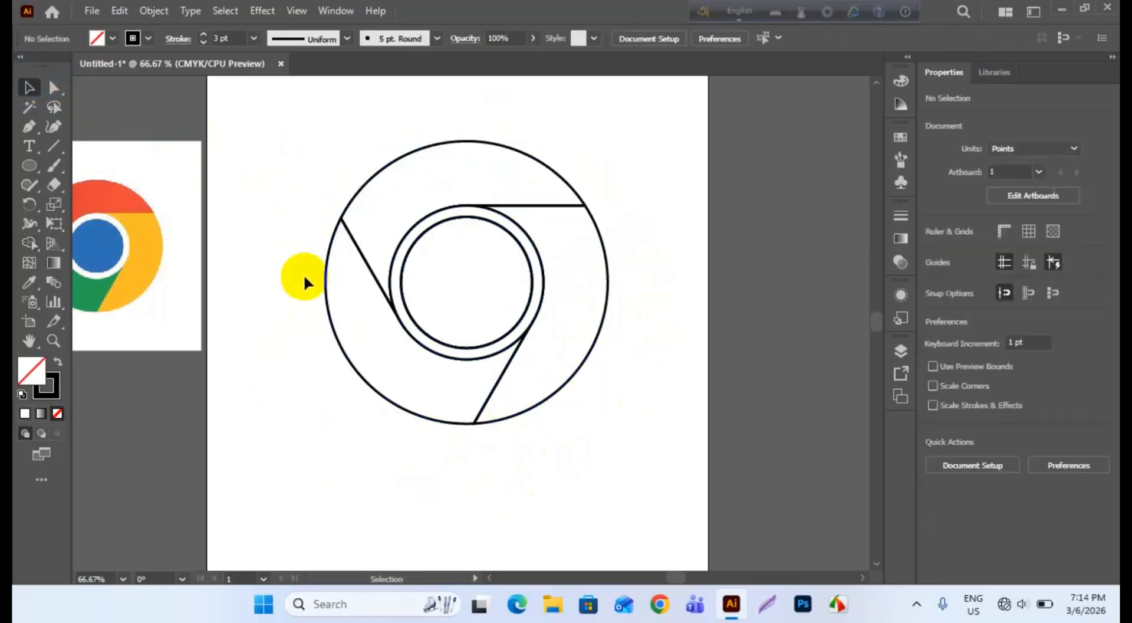
click(335, 331)
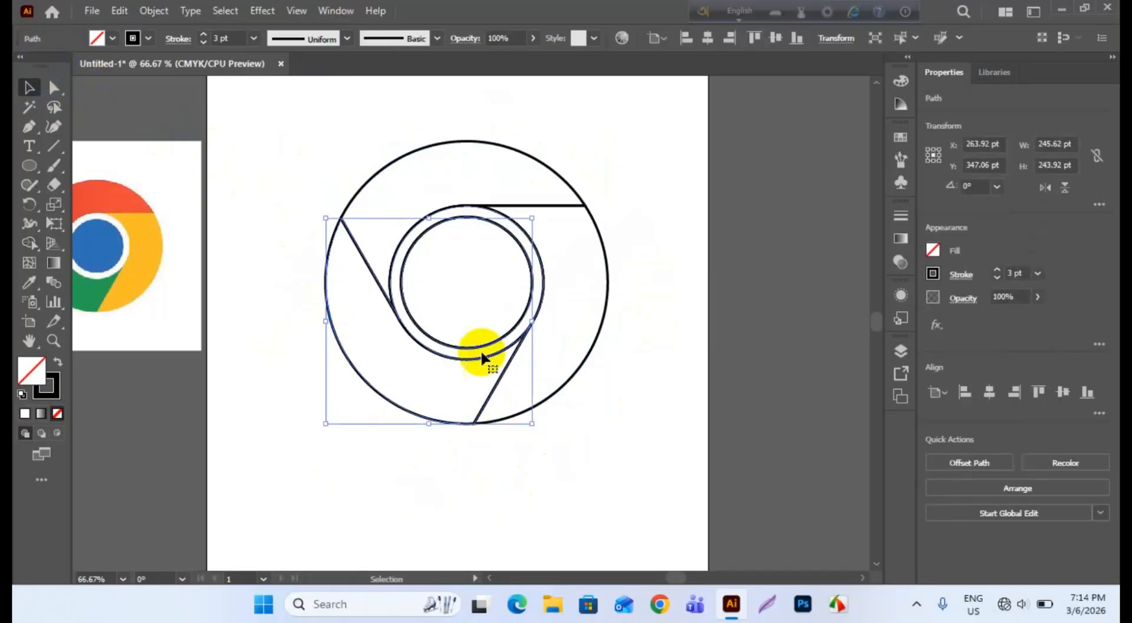
click(601, 351)
click(458, 144)
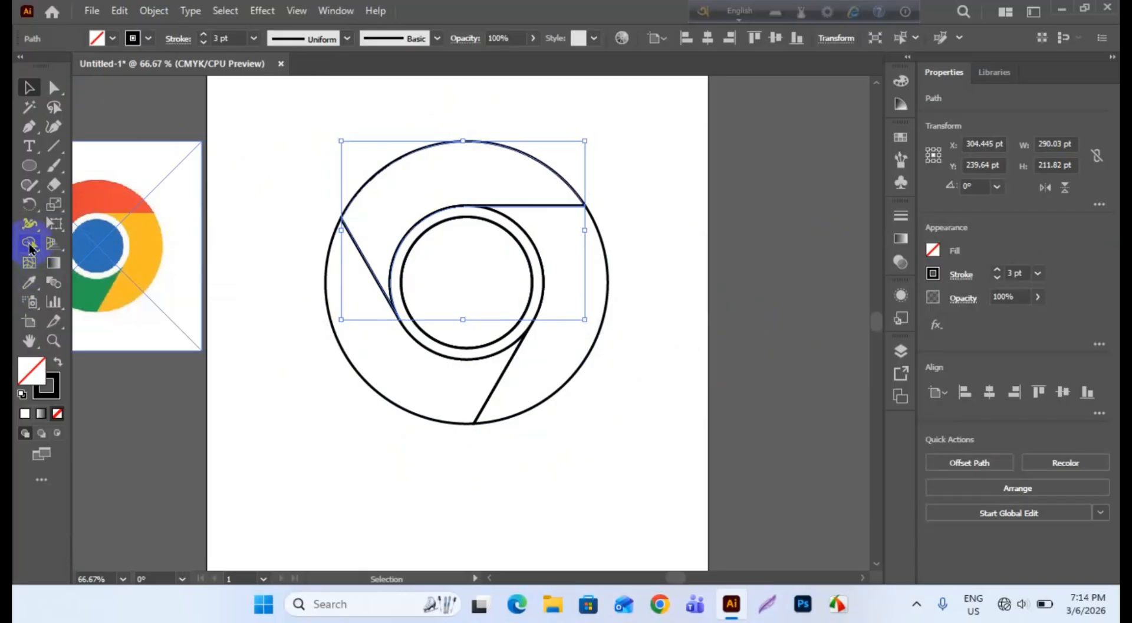
click(30, 284)
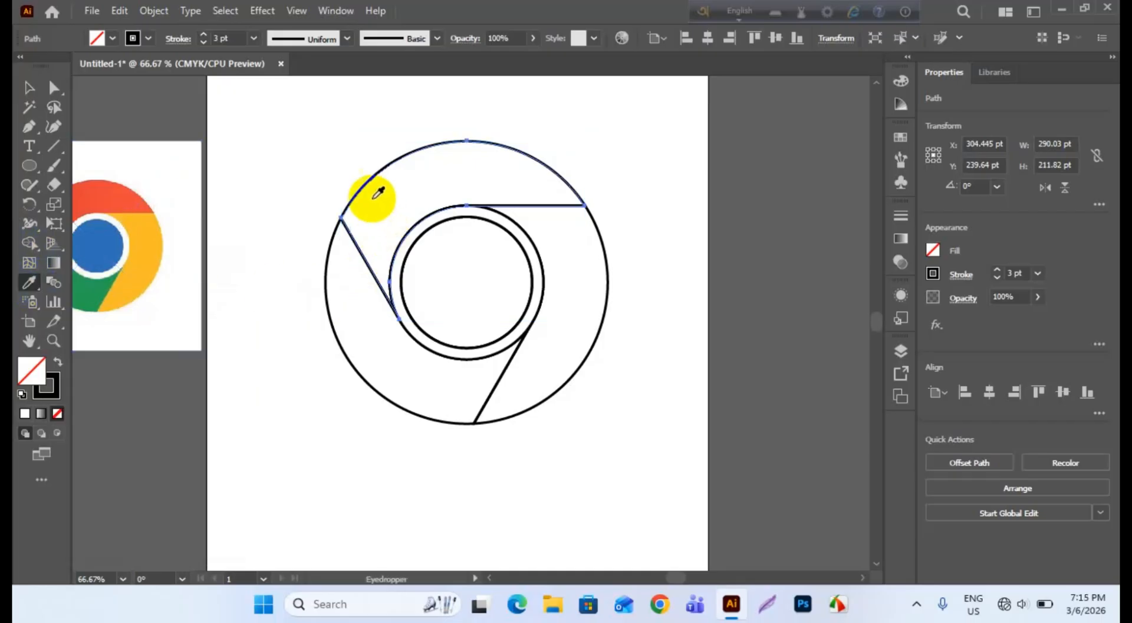
click(118, 190)
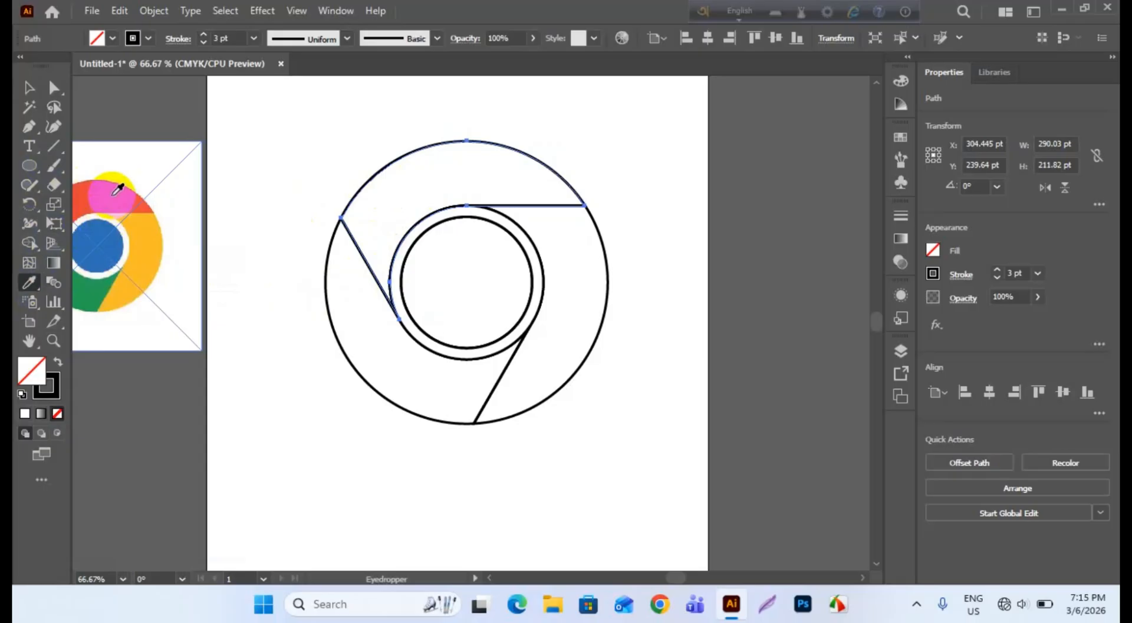
click(118, 190)
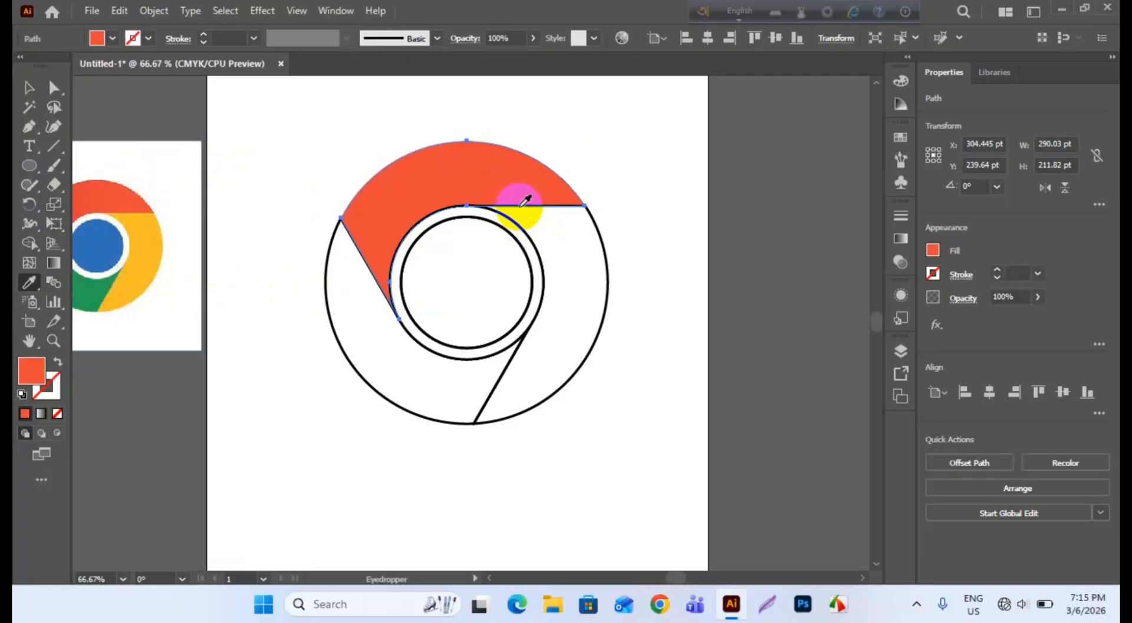
Step: Fill the right ring segment with the yellow sampled from the reference logo
click(28, 87)
click(555, 401)
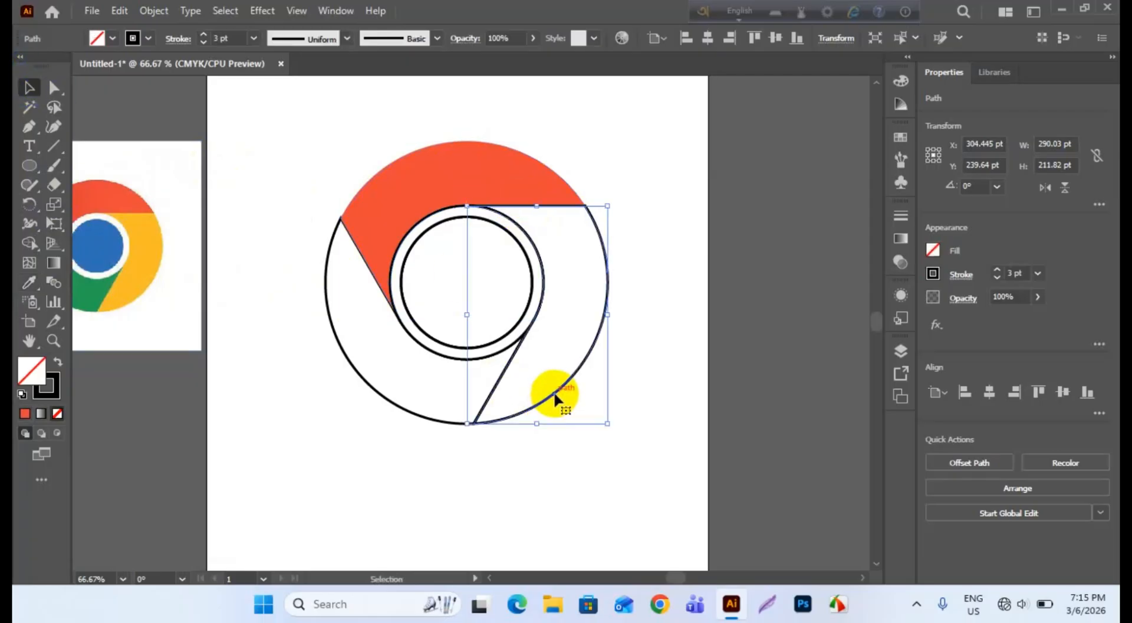
click(28, 284)
click(157, 237)
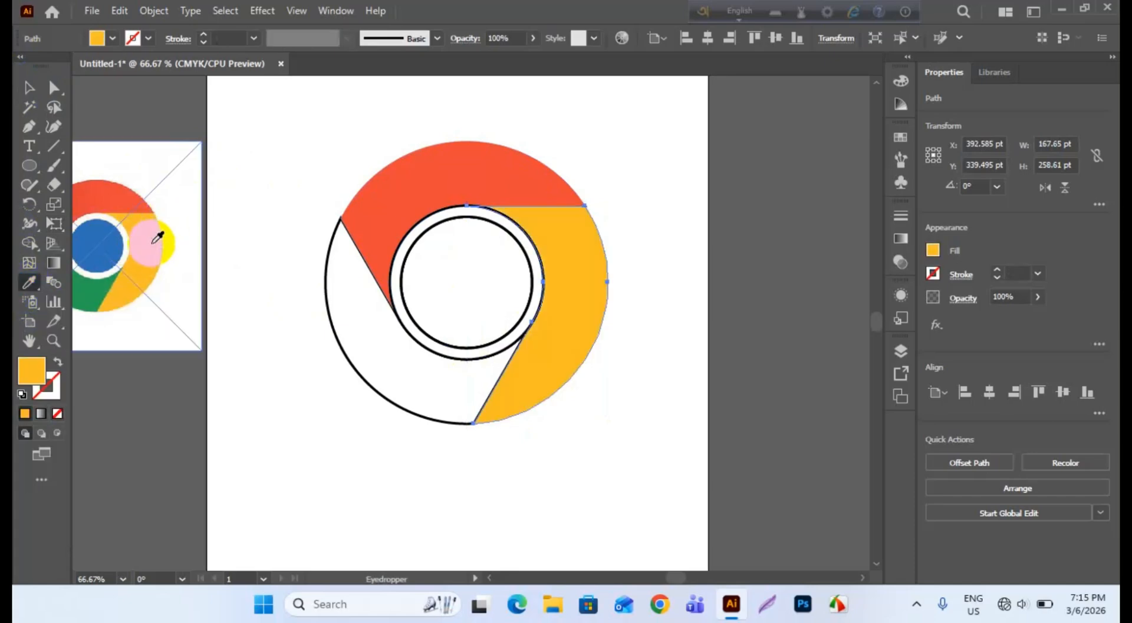
Step: Fill the lower-left ring segment with the green sampled from the reference logo
click(34, 91)
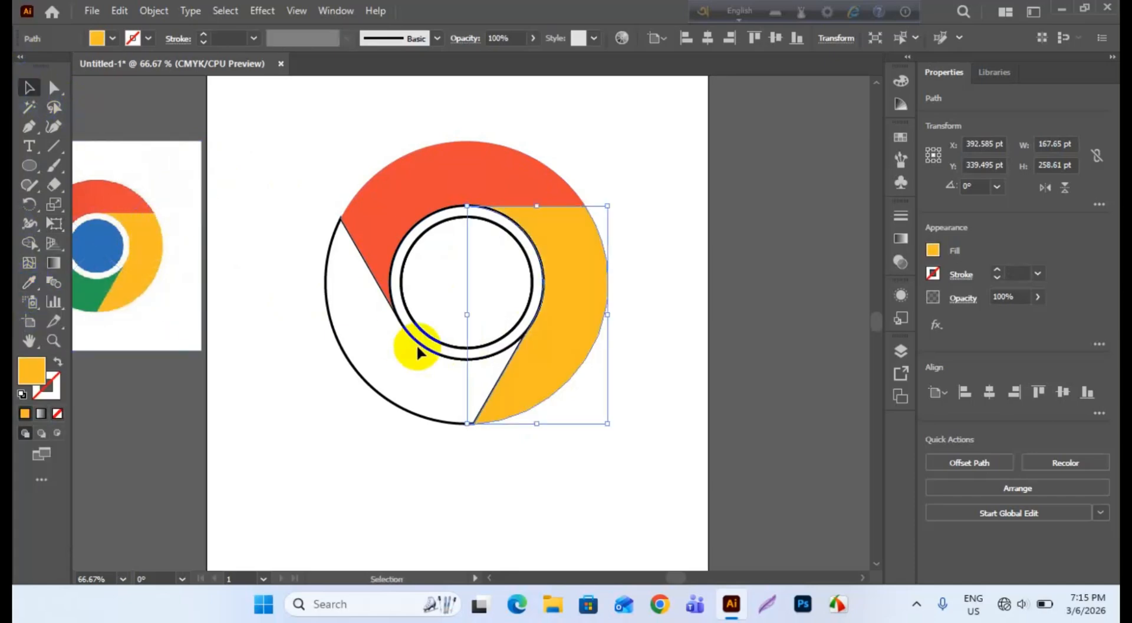
click(353, 368)
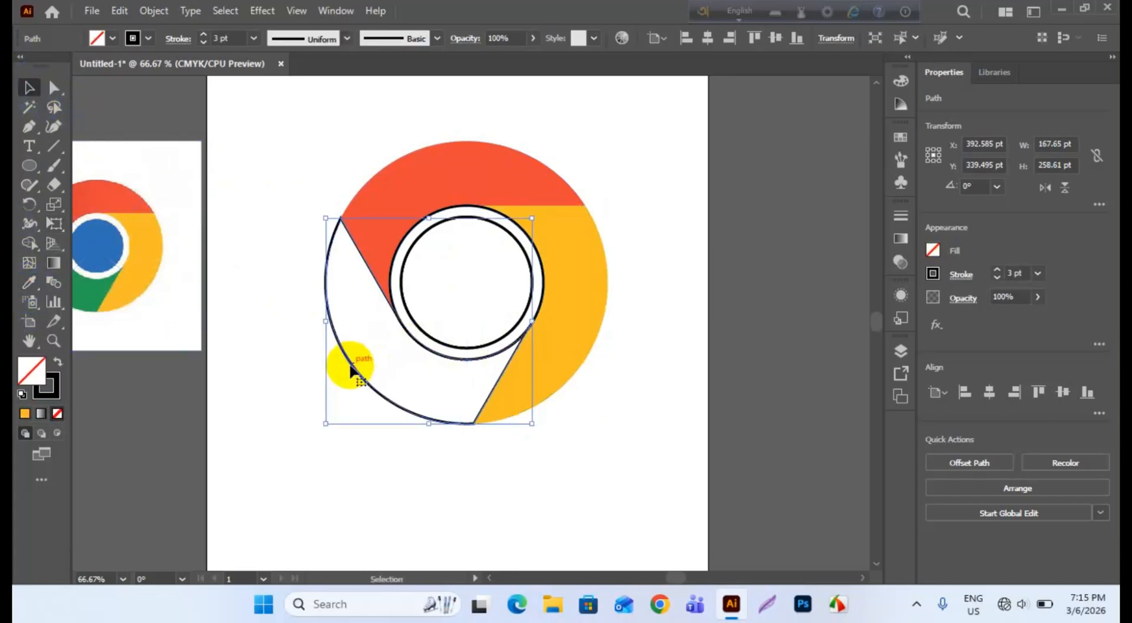
click(29, 284)
click(91, 289)
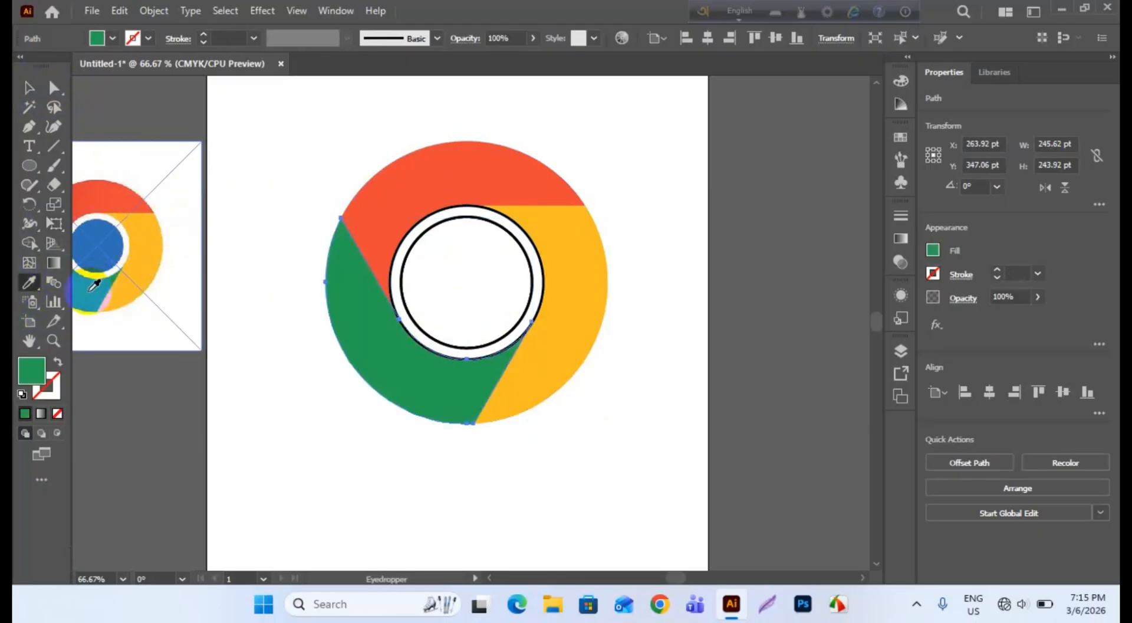
Step: Fill the innermost circle with the blue sampled from the reference logo
click(29, 87)
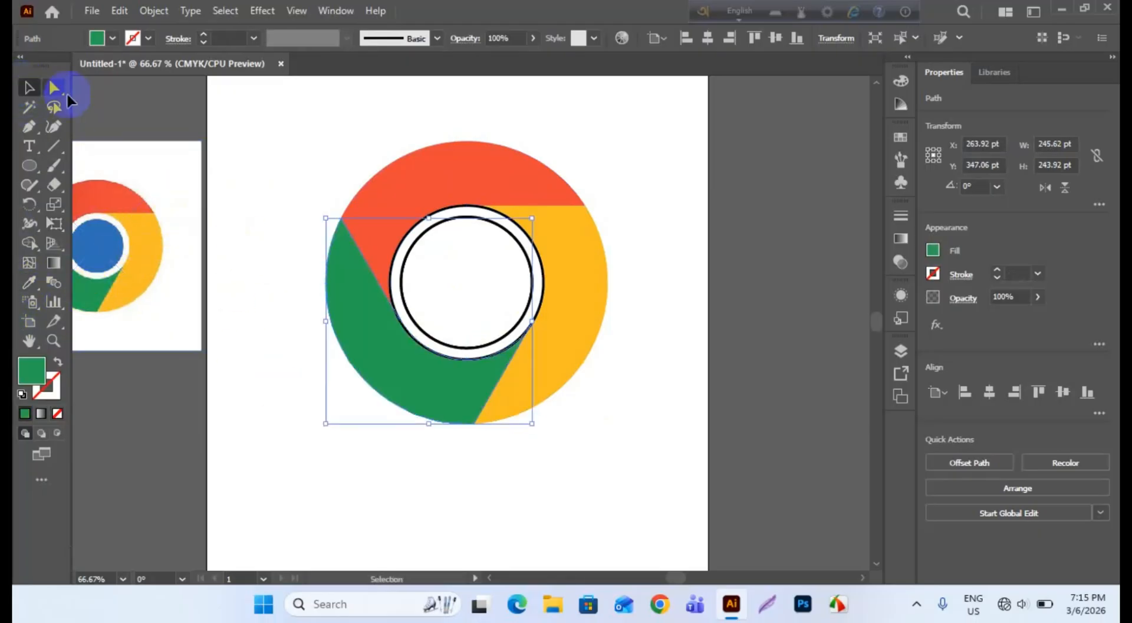
click(403, 286)
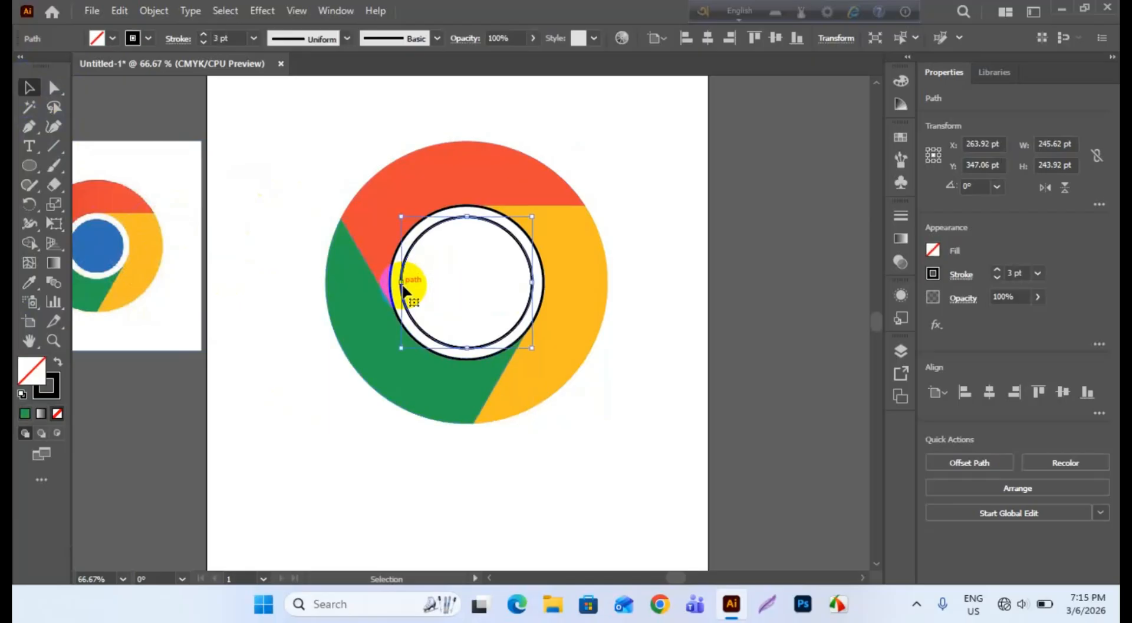
click(30, 287)
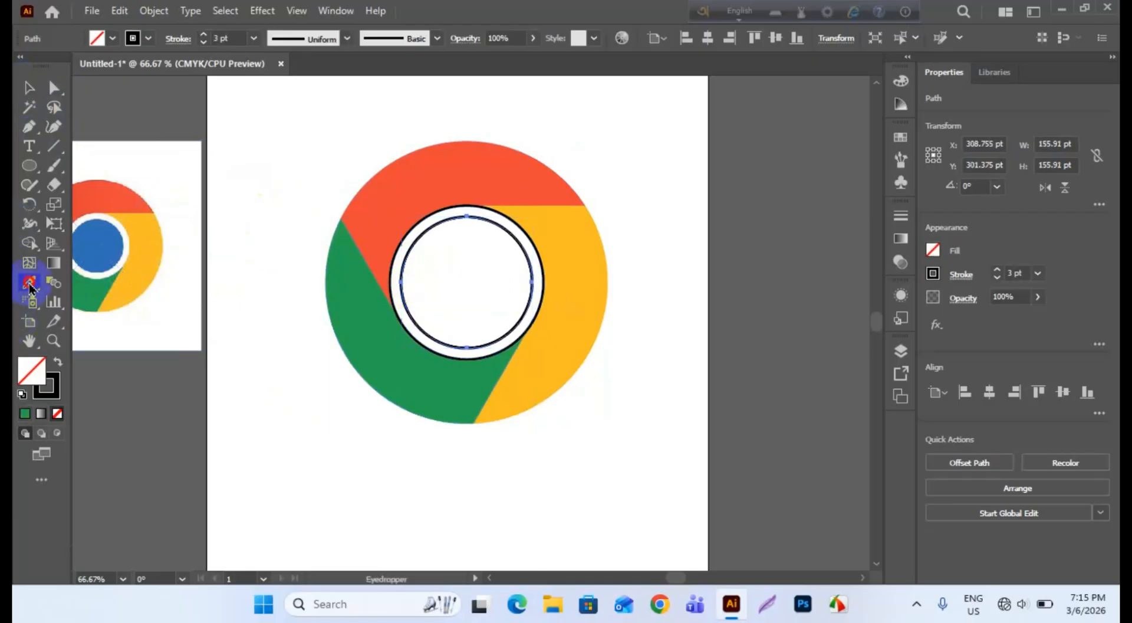
click(98, 243)
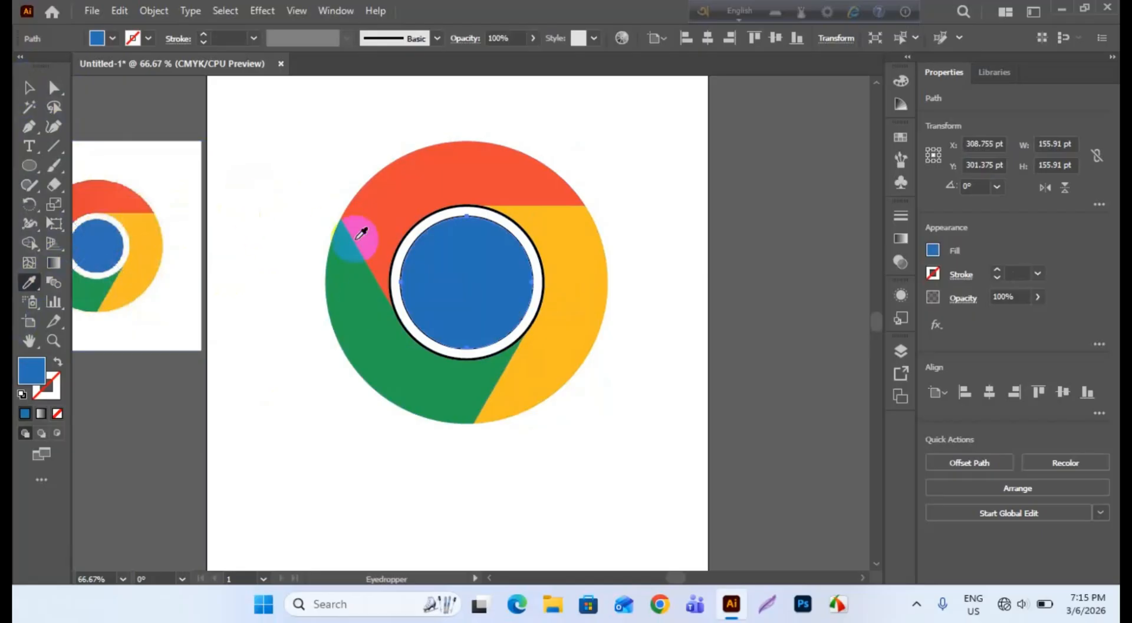
Step: Change the stroke colour of the white ring around the blue circle to white, leaving nothing selected
click(25, 84)
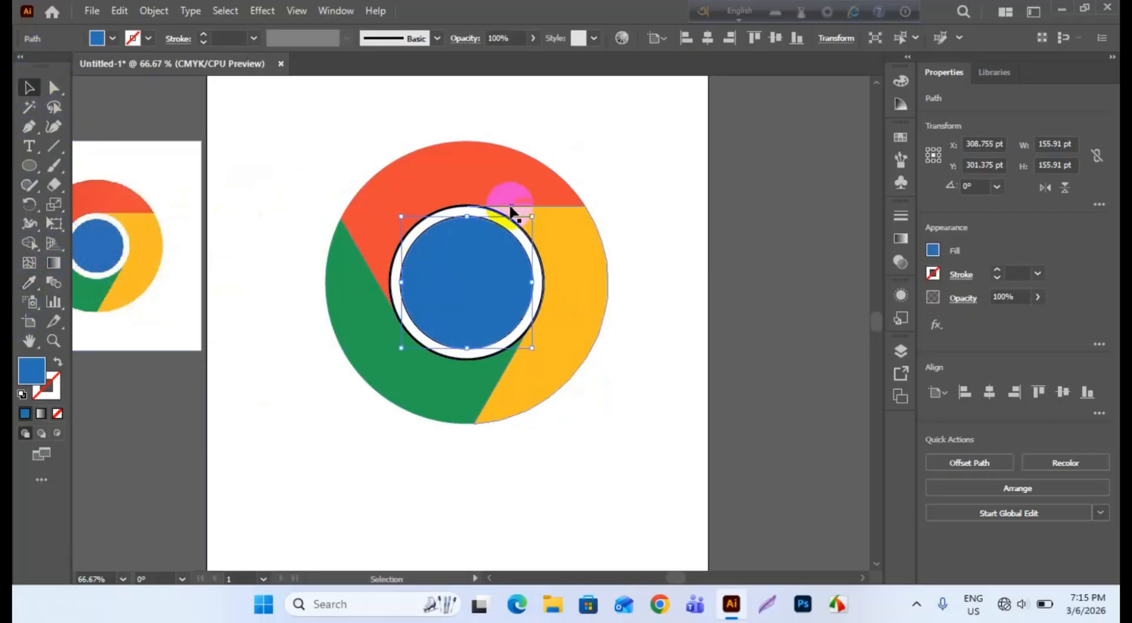
click(394, 264)
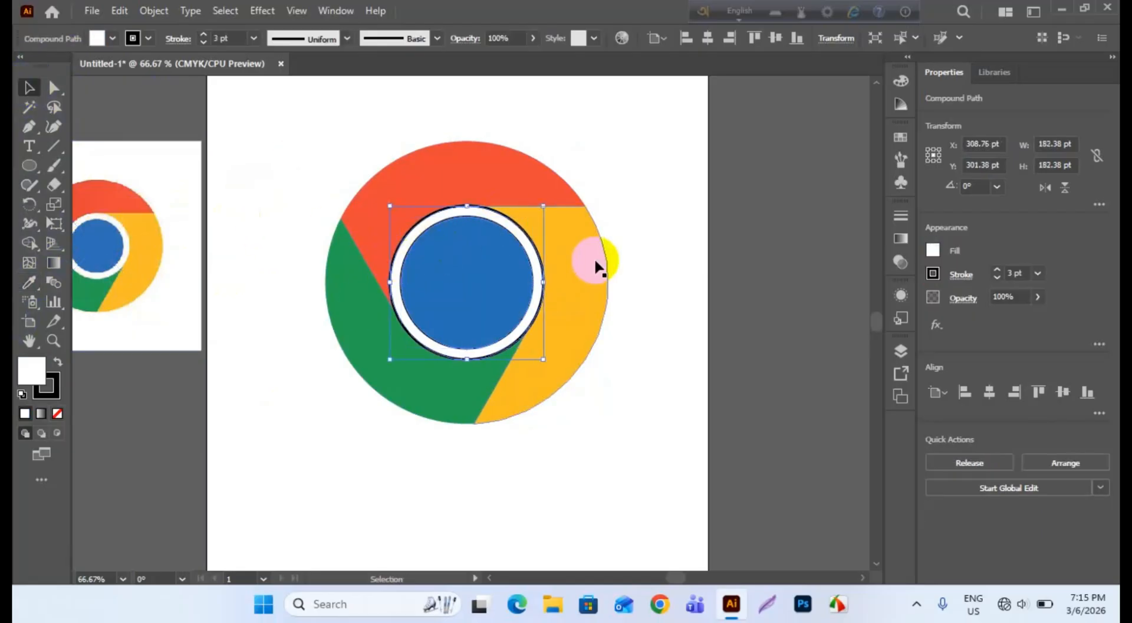
click(133, 38)
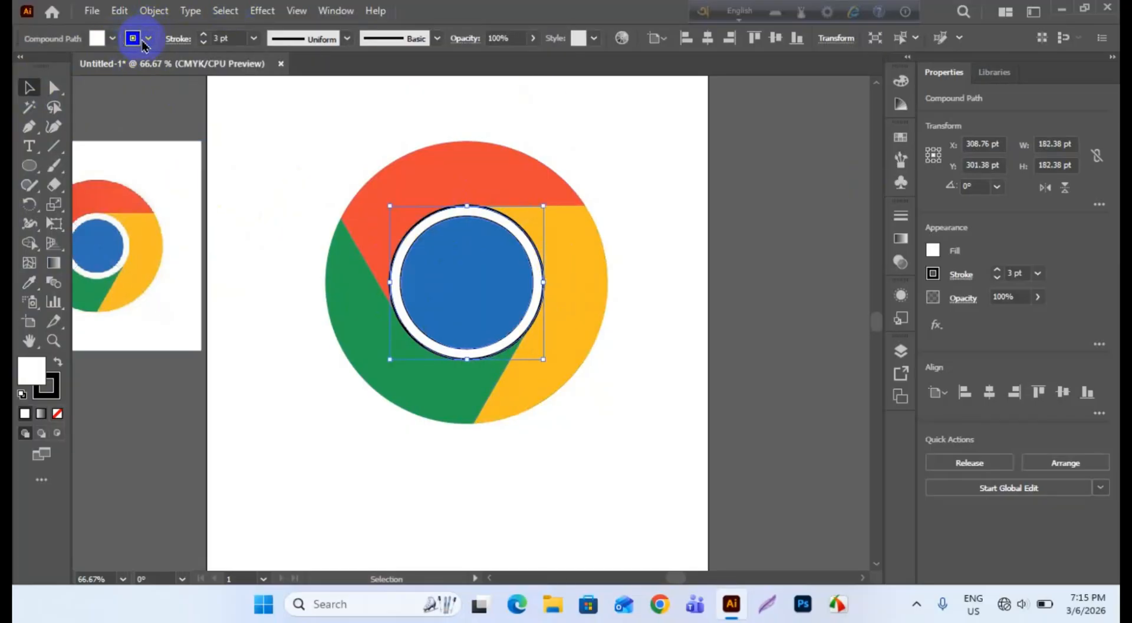
click(148, 39)
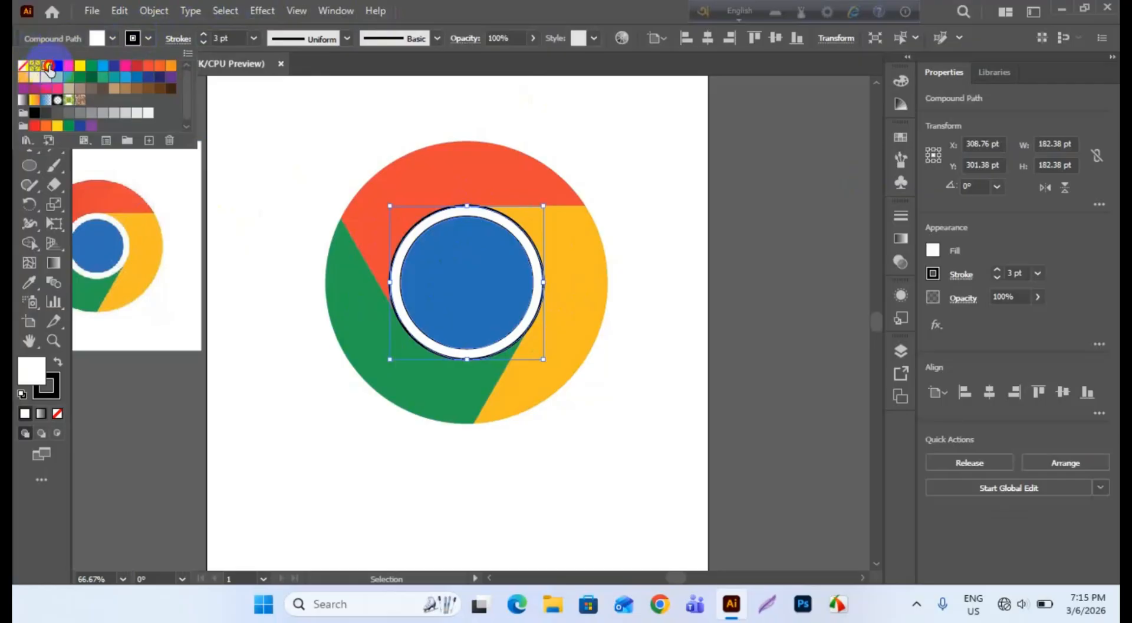
click(47, 66)
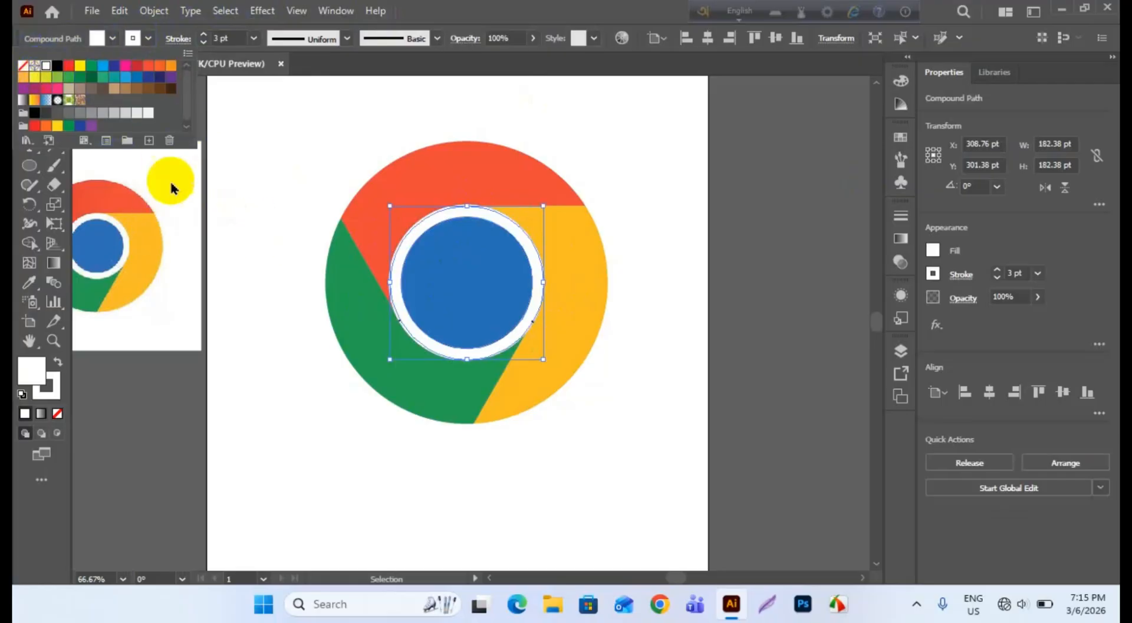
click(227, 177)
click(30, 90)
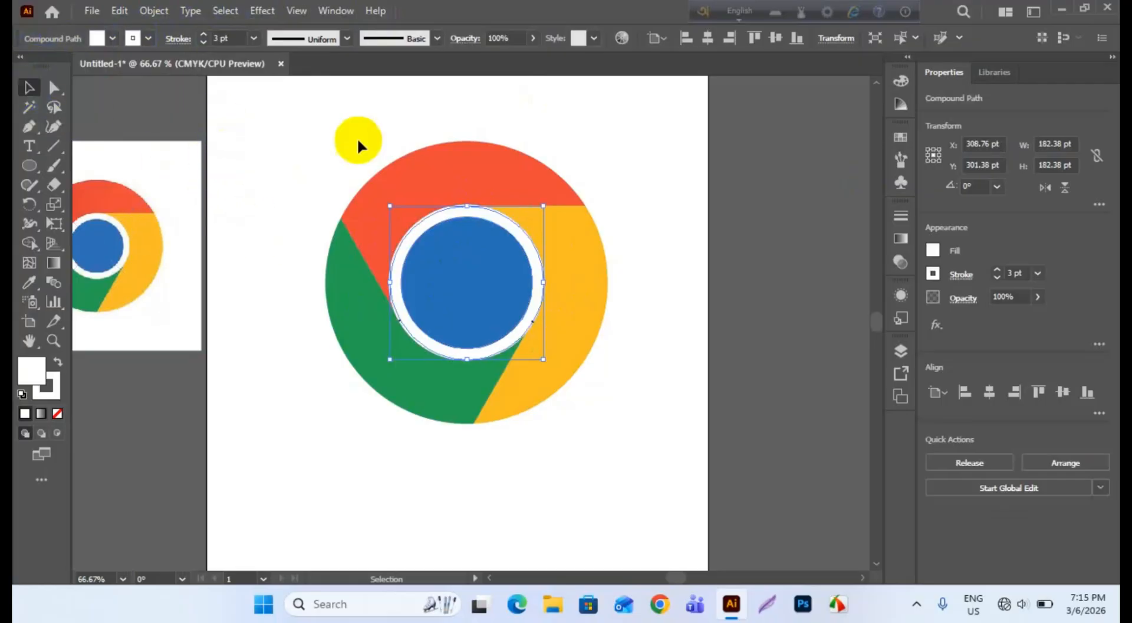
click(329, 145)
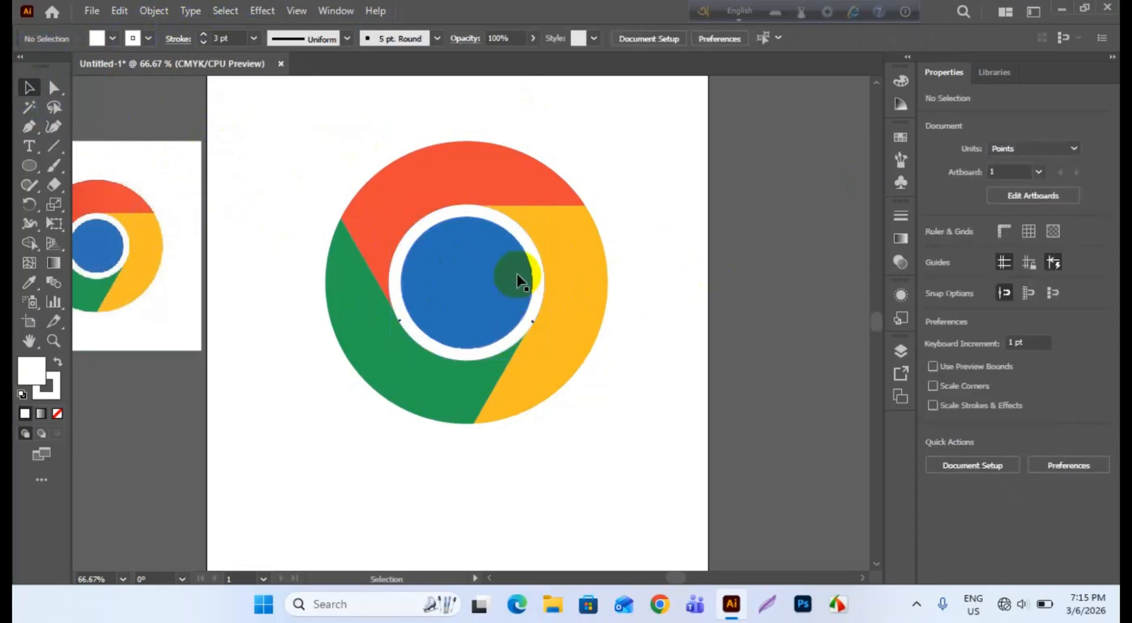
Step: Delete the tiny leftover black line fragment on the white ring's edge beside the yellow segment
scroll(517, 282, up, 2)
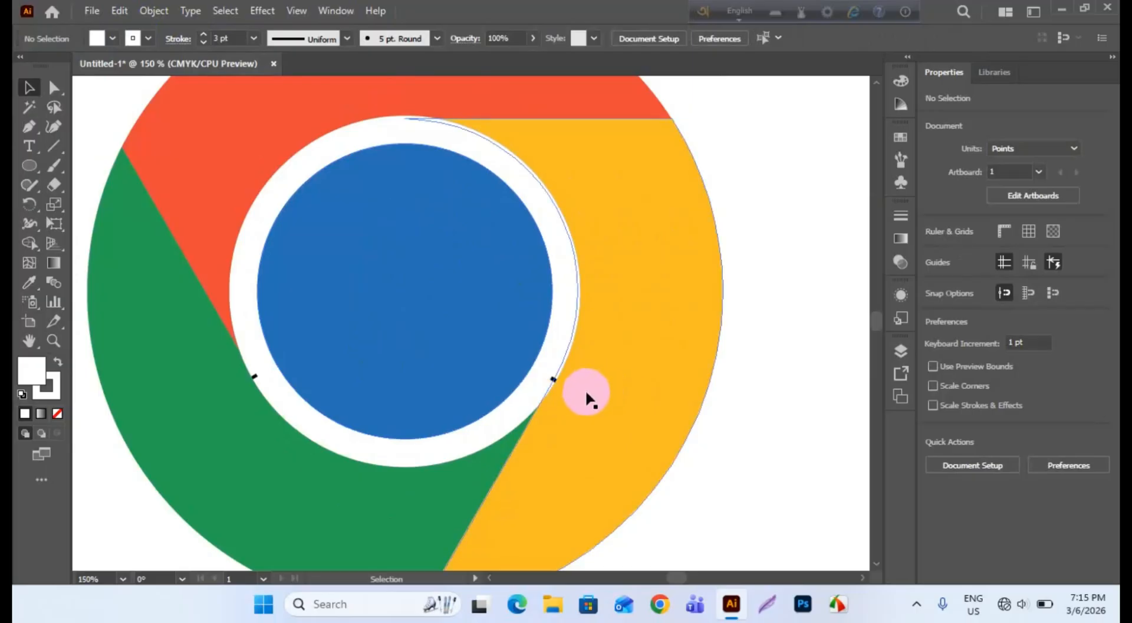
click(556, 381)
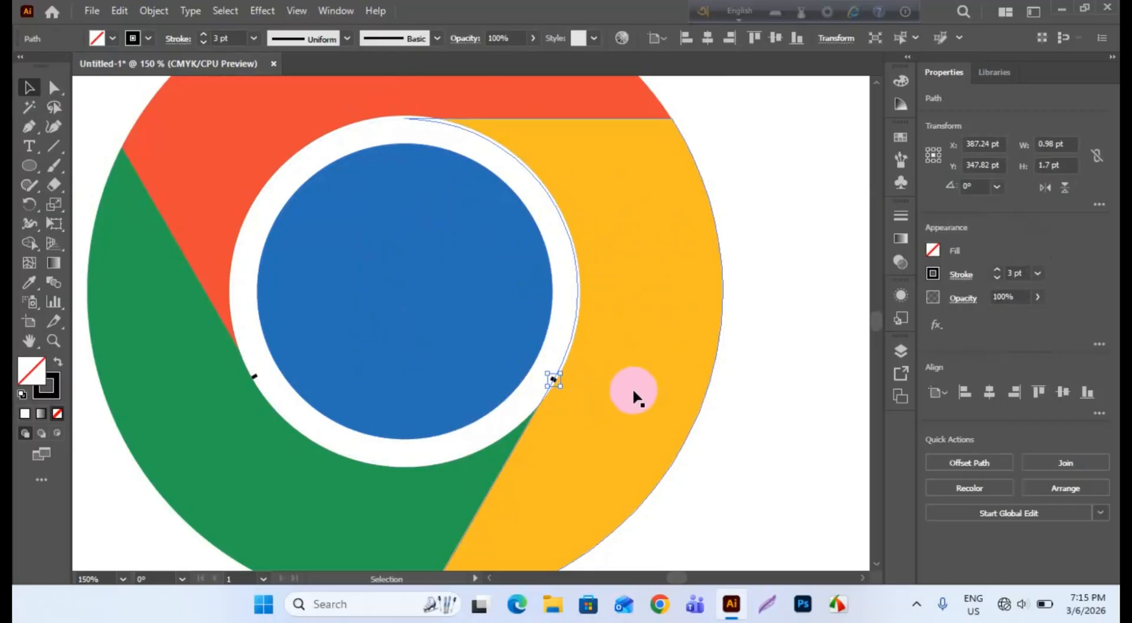
click(632, 391)
Step: Delete the remaining tiny black line fragment on the white ring's edge beside the green segment
click(255, 377)
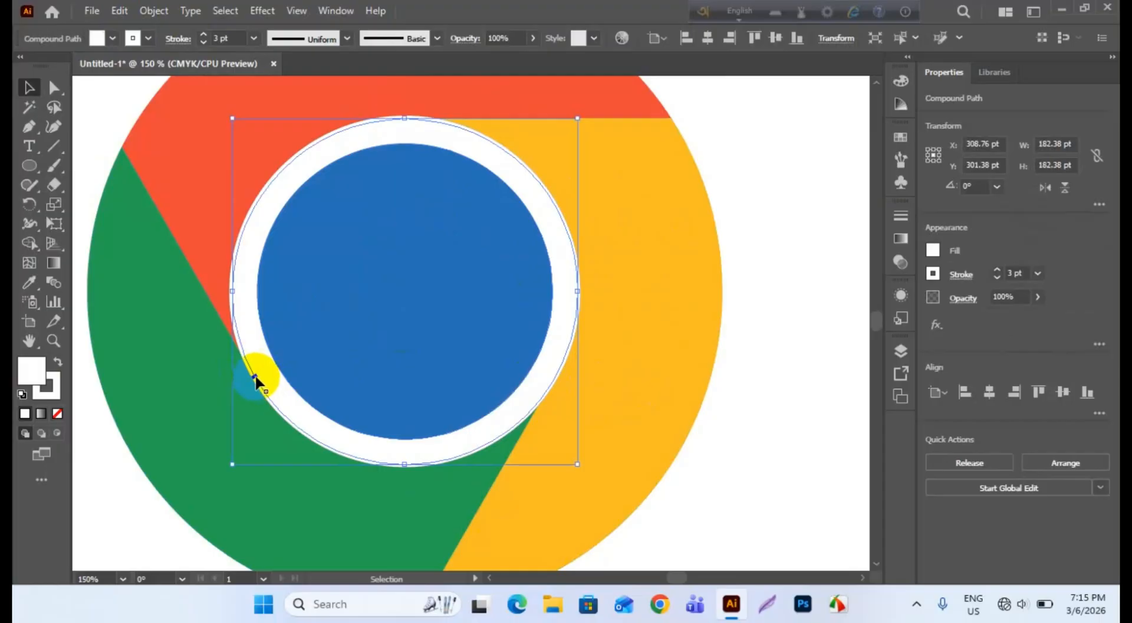
click(731, 470)
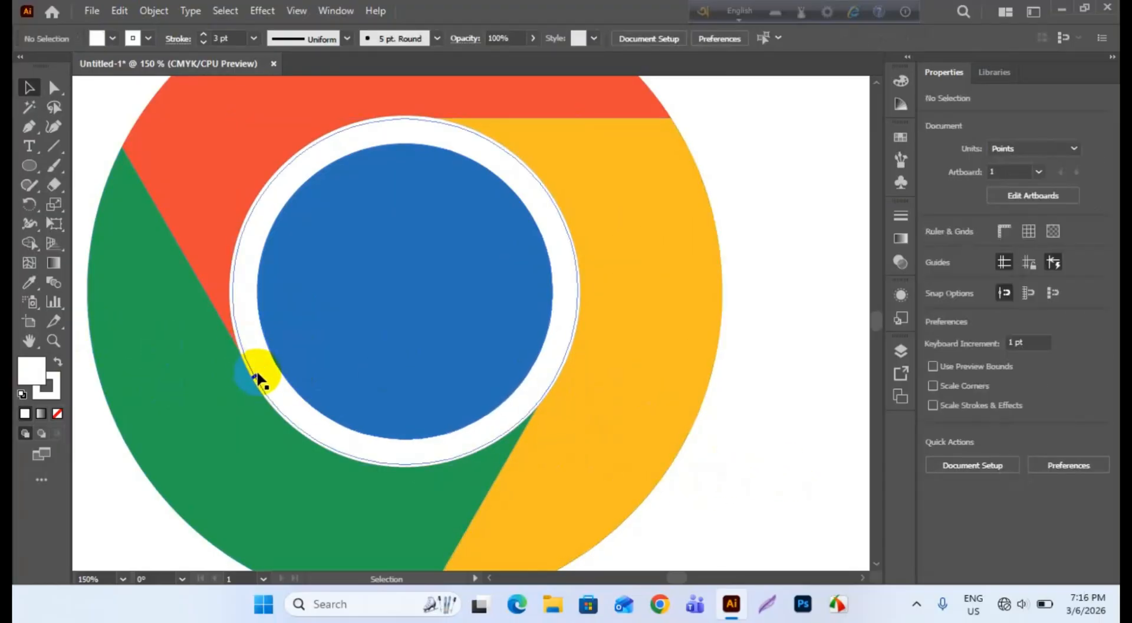
click(253, 380)
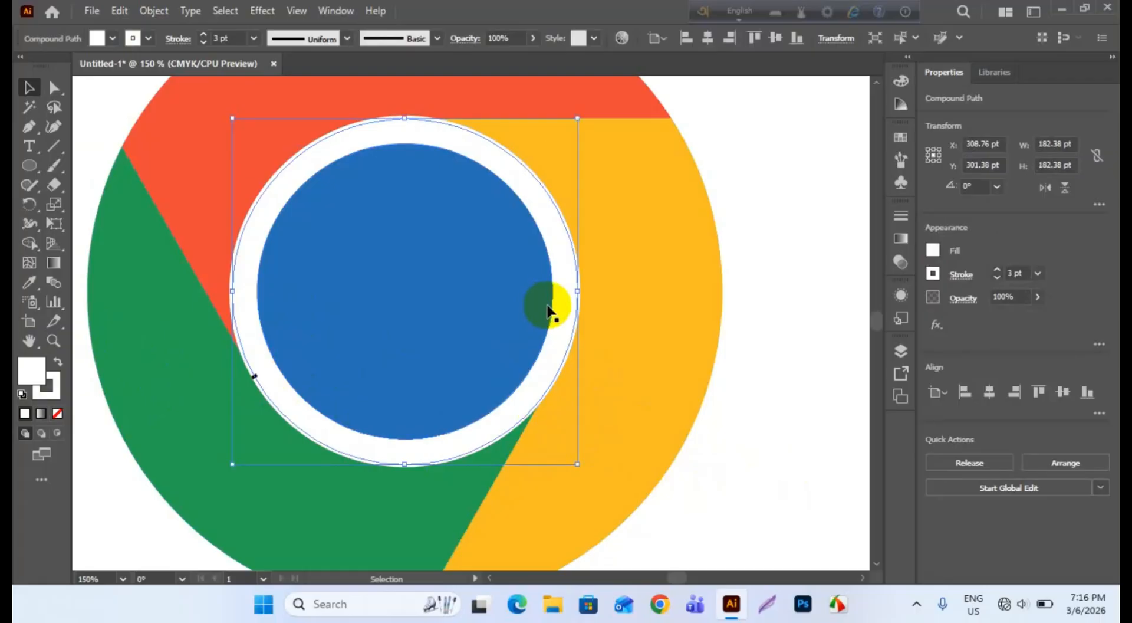
scroll(563, 277, down, 2)
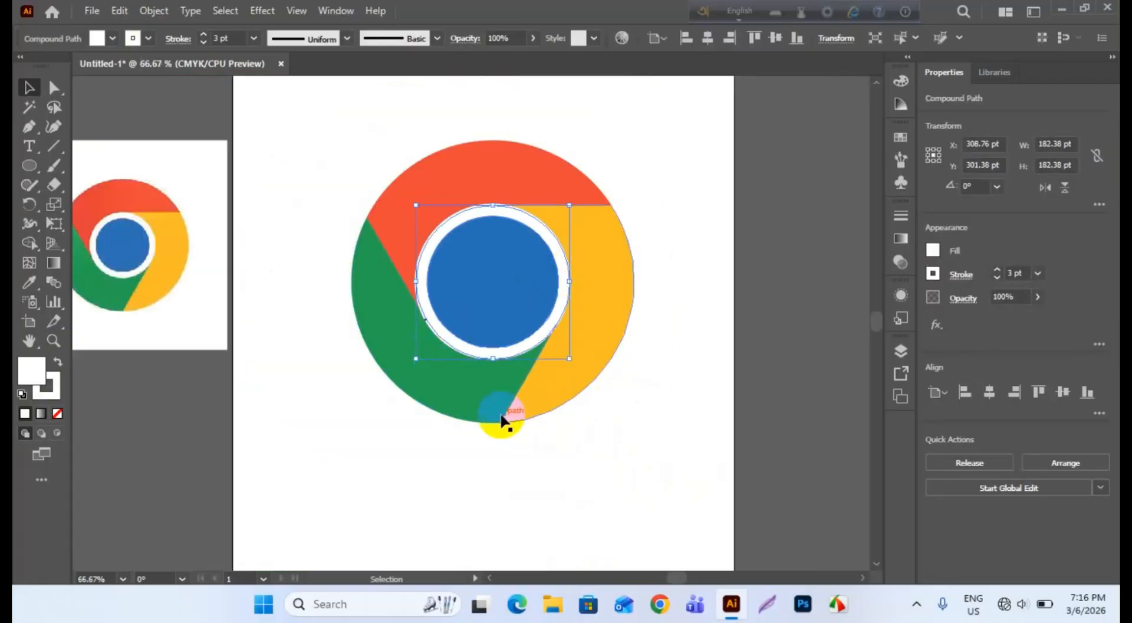
click(397, 522)
click(425, 319)
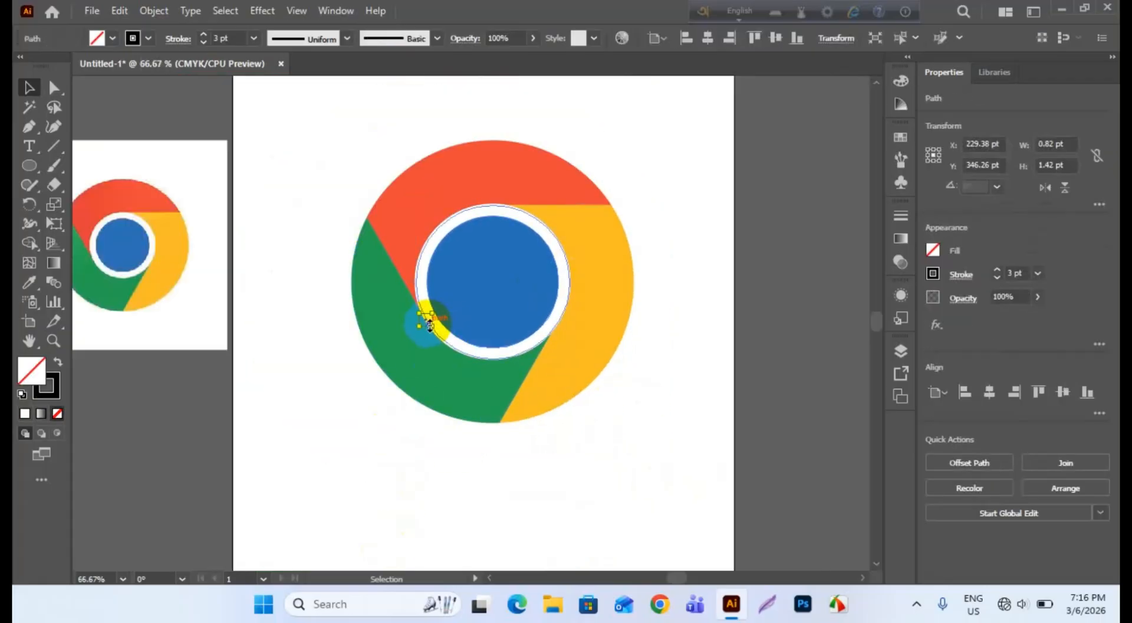
click(587, 375)
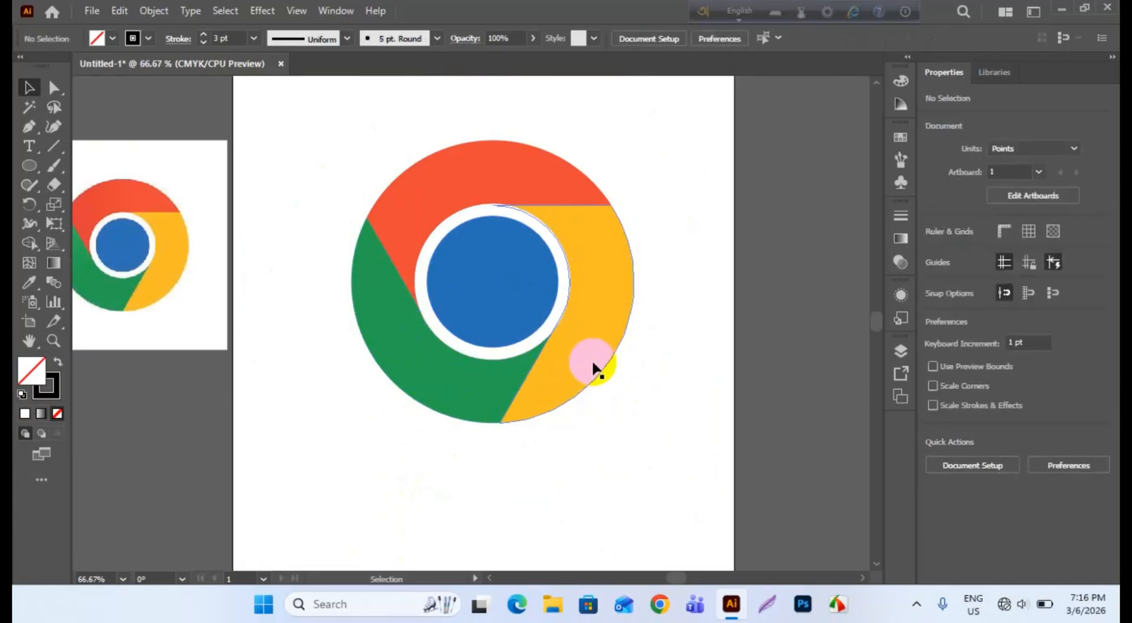